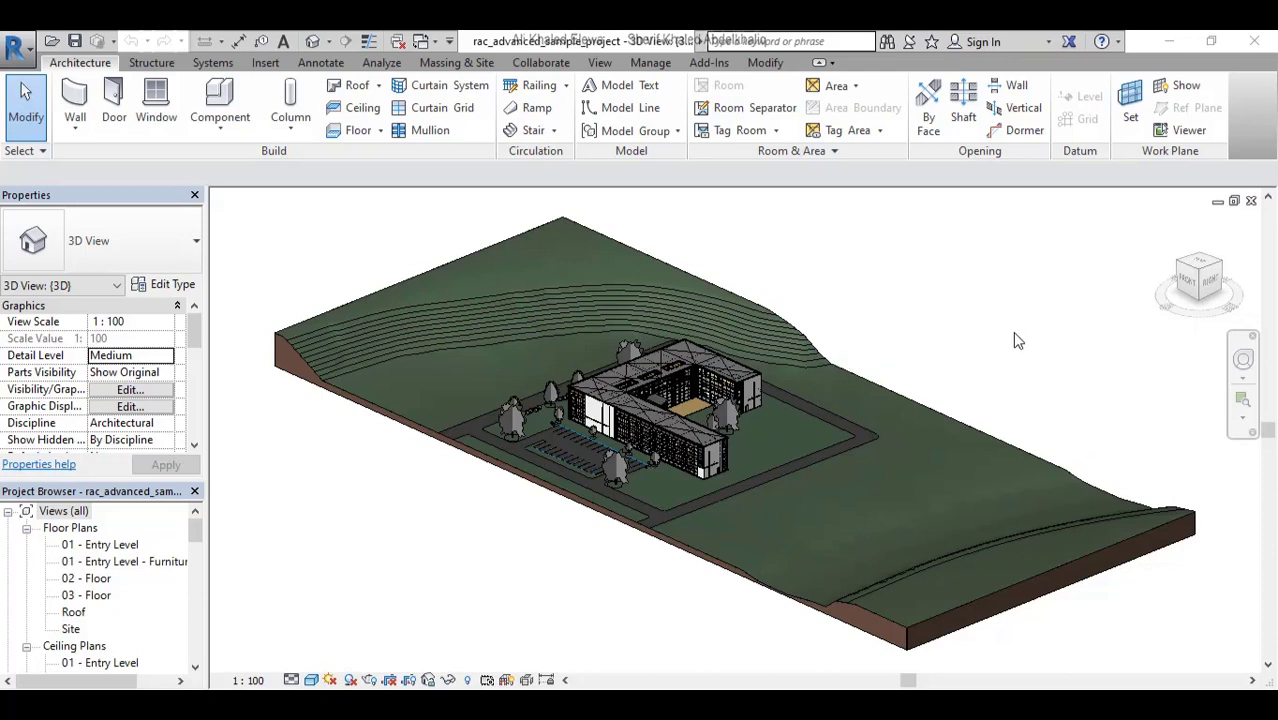
# Orbit and zoom toward the parking area, then select the Scarlet Oak - 12.5 Meters tree
pyautogui.scroll(2, 715, 372)
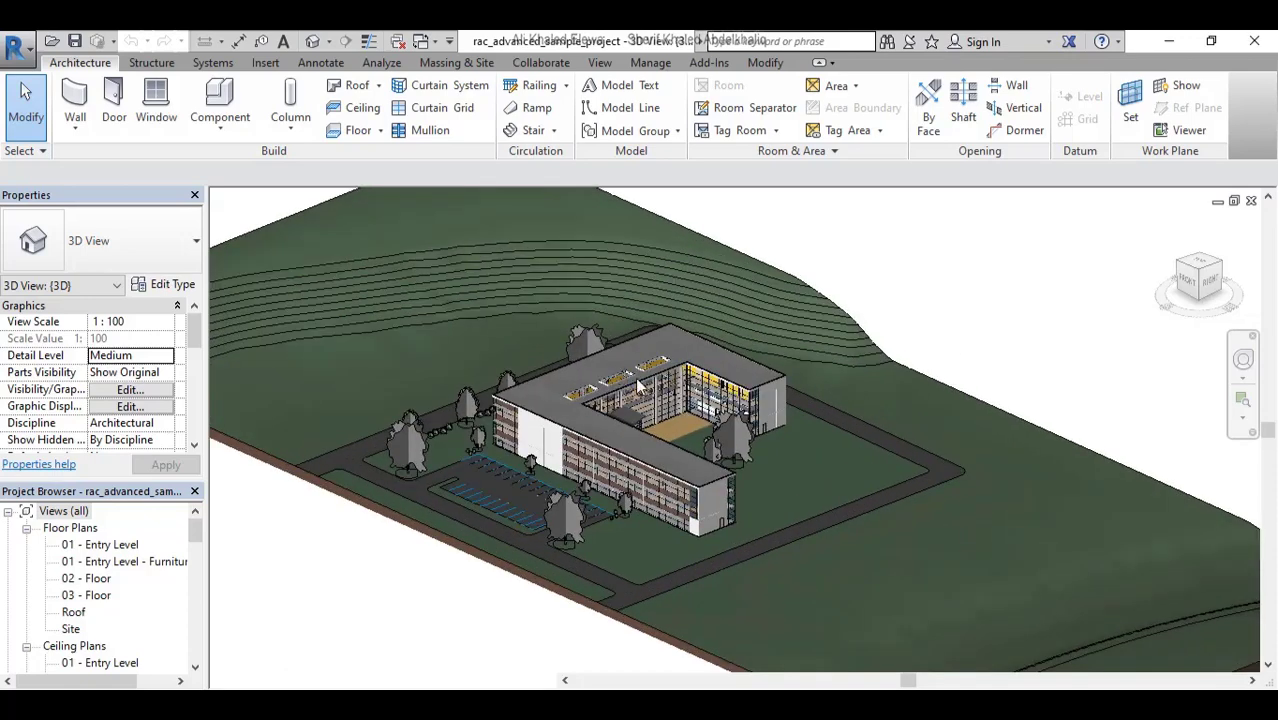
pyautogui.keyDown('shift'); pyautogui.moveTo(722, 410); pyautogui.dragTo(765, 375, button='middle'); pyautogui.keyUp('shift')
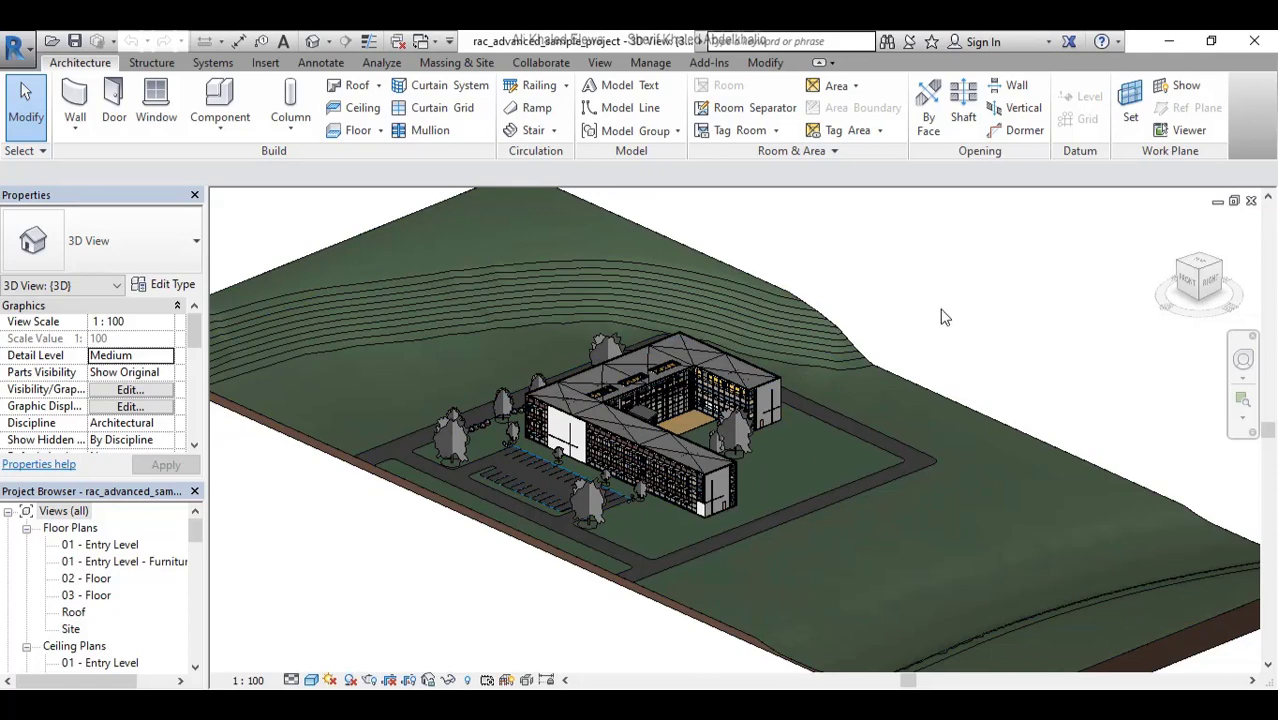
pyautogui.keyDown('shift'); pyautogui.moveTo(941, 314); pyautogui.dragTo(945, 318, button='middle'); pyautogui.keyUp('shift')
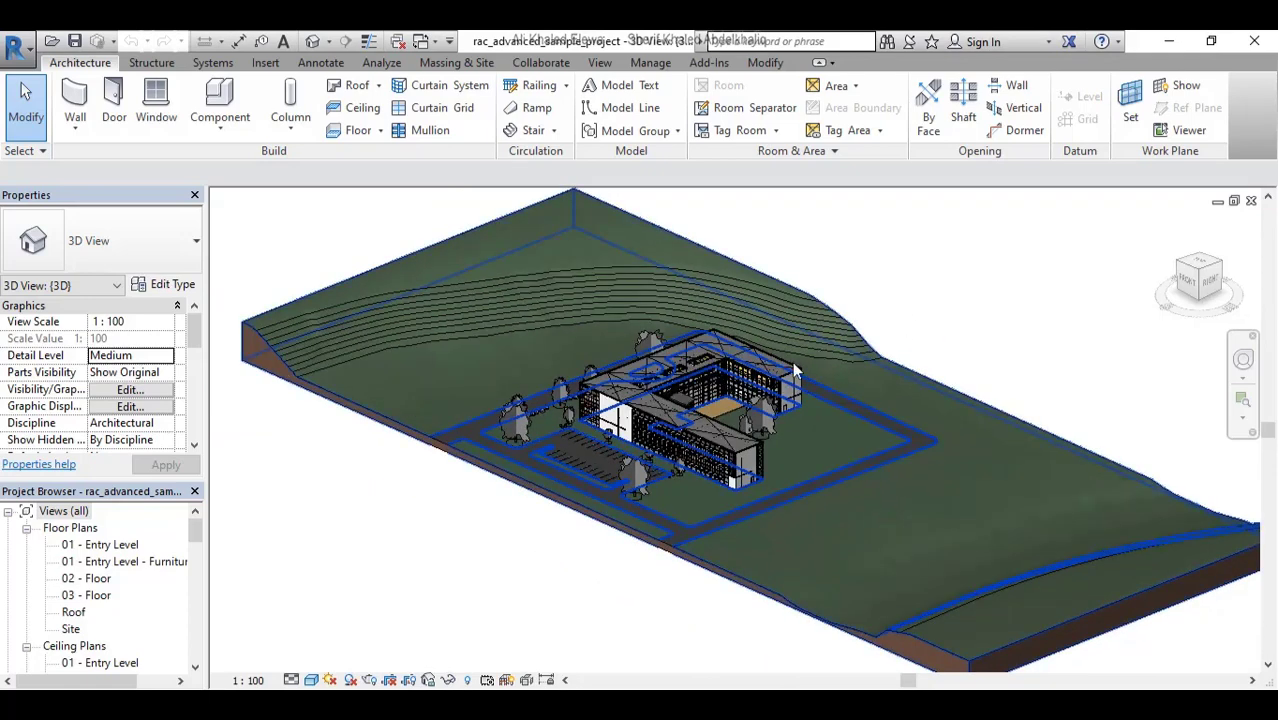
pyautogui.scroll(3, 559, 400)
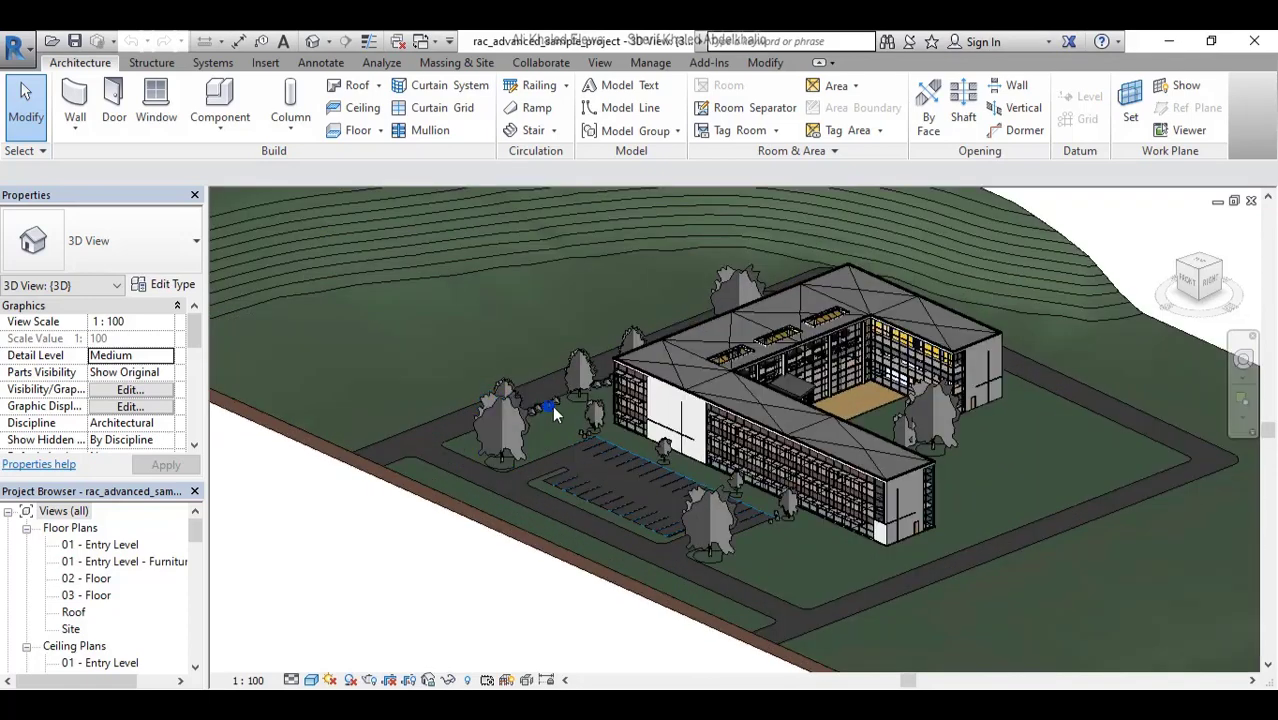
pyautogui.scroll(2, 541, 412)
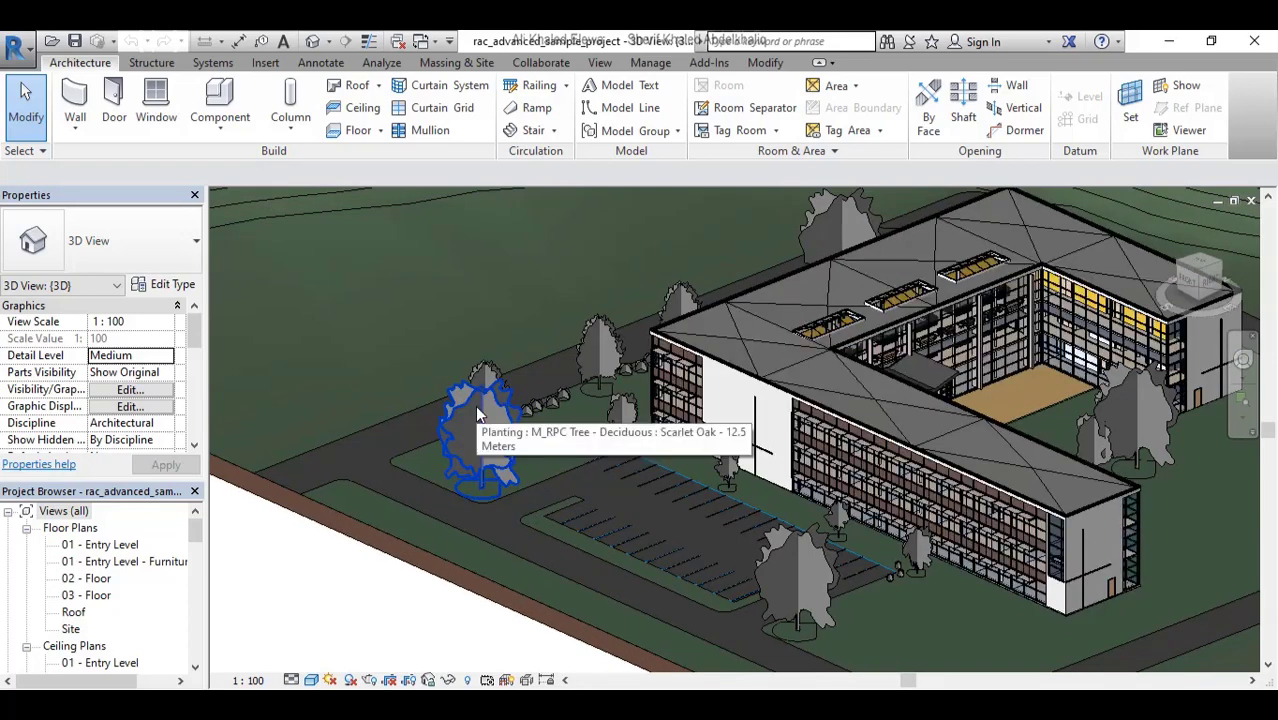
pyautogui.click(478, 415)
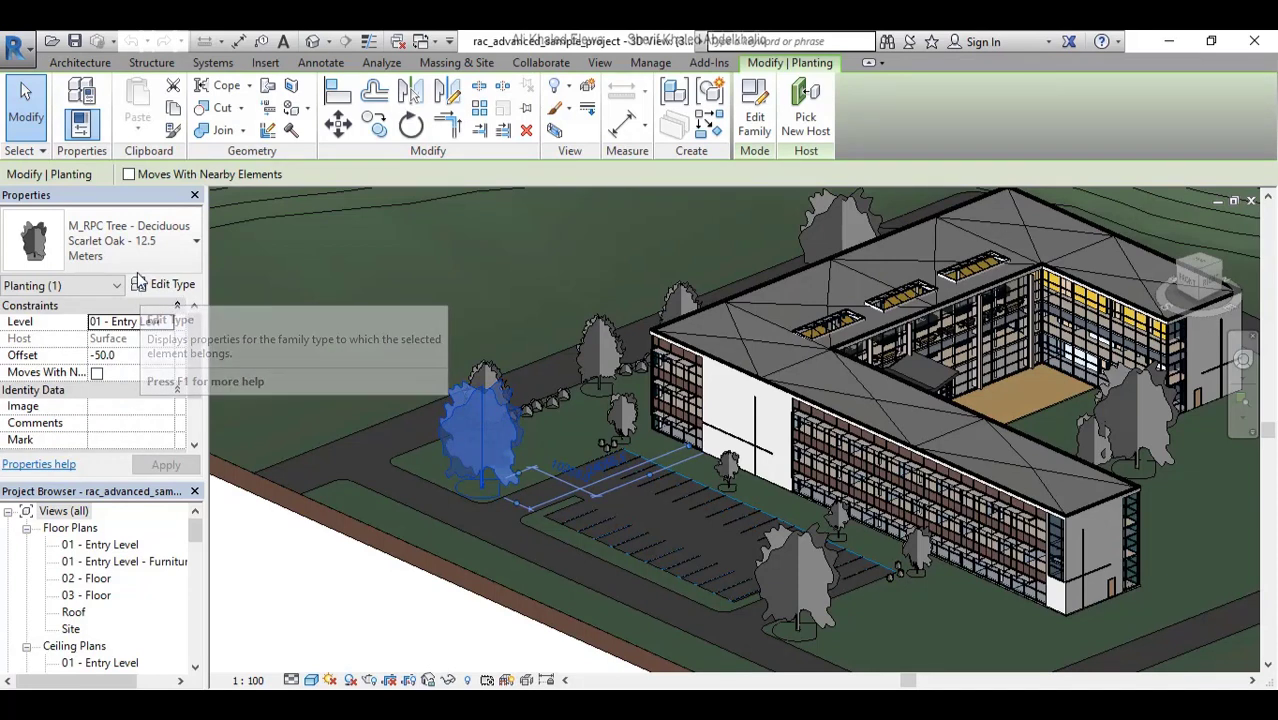
pyautogui.moveTo(196, 328)
pyautogui.mouseDown()
pyautogui.moveTo(193, 369)
pyautogui.moveTo(195, 320)
pyautogui.mouseUp()
pyautogui.click(167, 275)
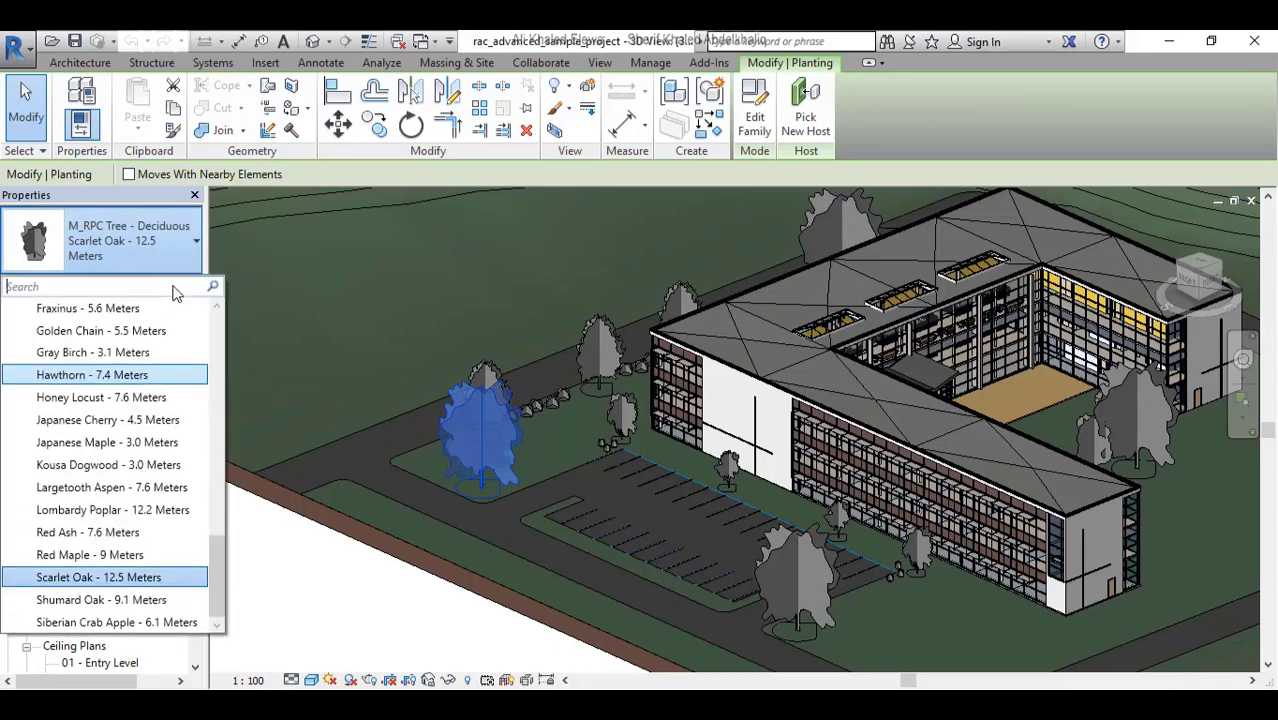
pyautogui.click(165, 278)
pyautogui.click(160, 286)
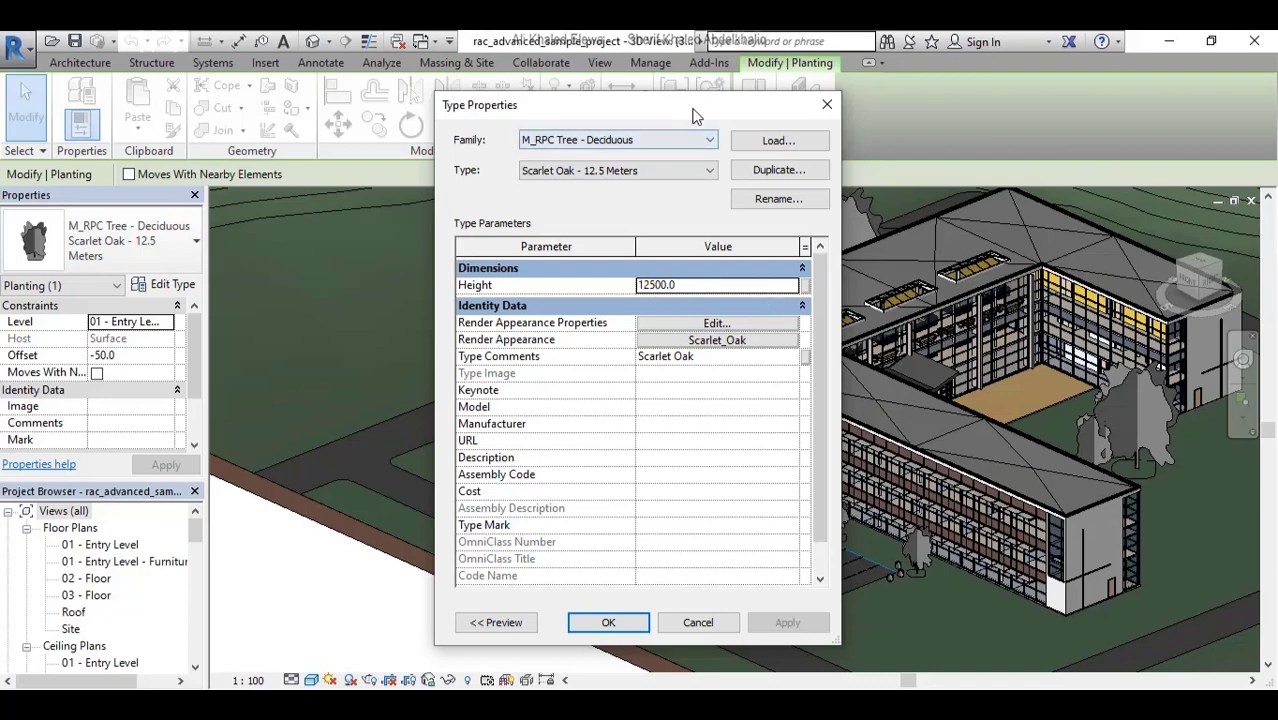
pyautogui.moveTo(691, 108); pyautogui.dragTo(323, 122)
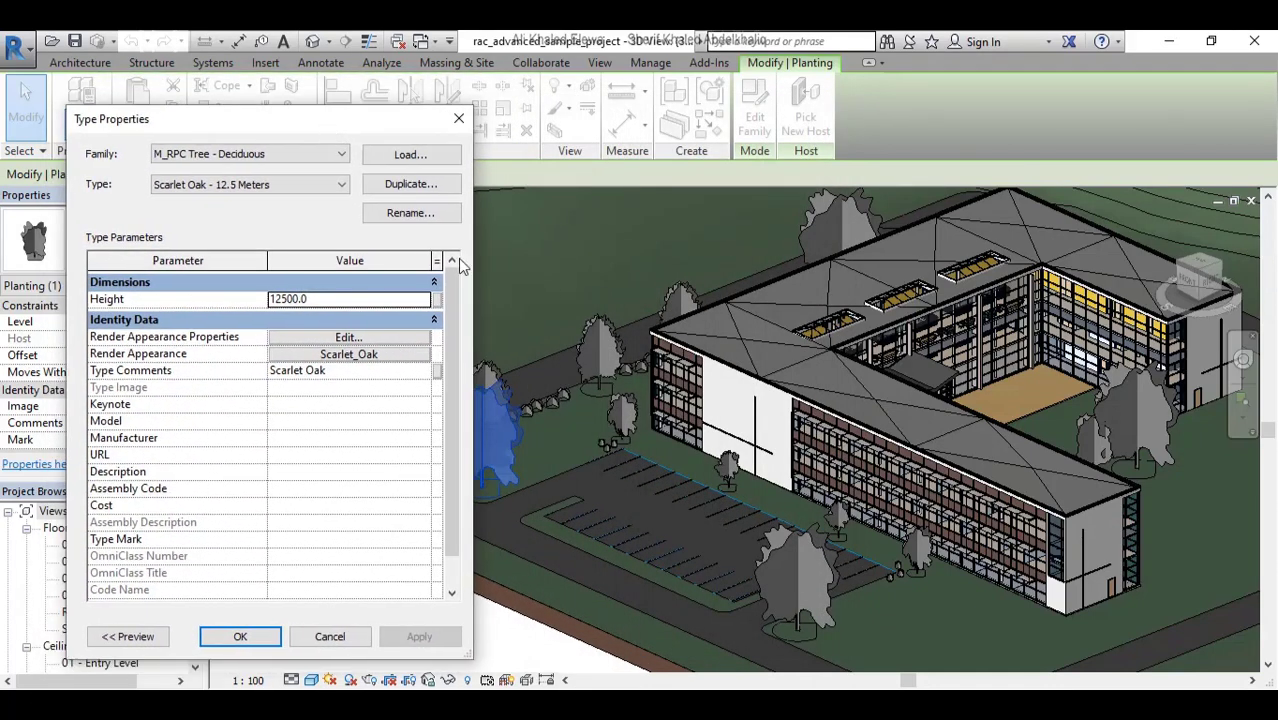
pyautogui.moveTo(458, 278)
pyautogui.mouseDown()
pyautogui.moveTo(461, 330)
pyautogui.moveTo(456, 303)
pyautogui.mouseUp()
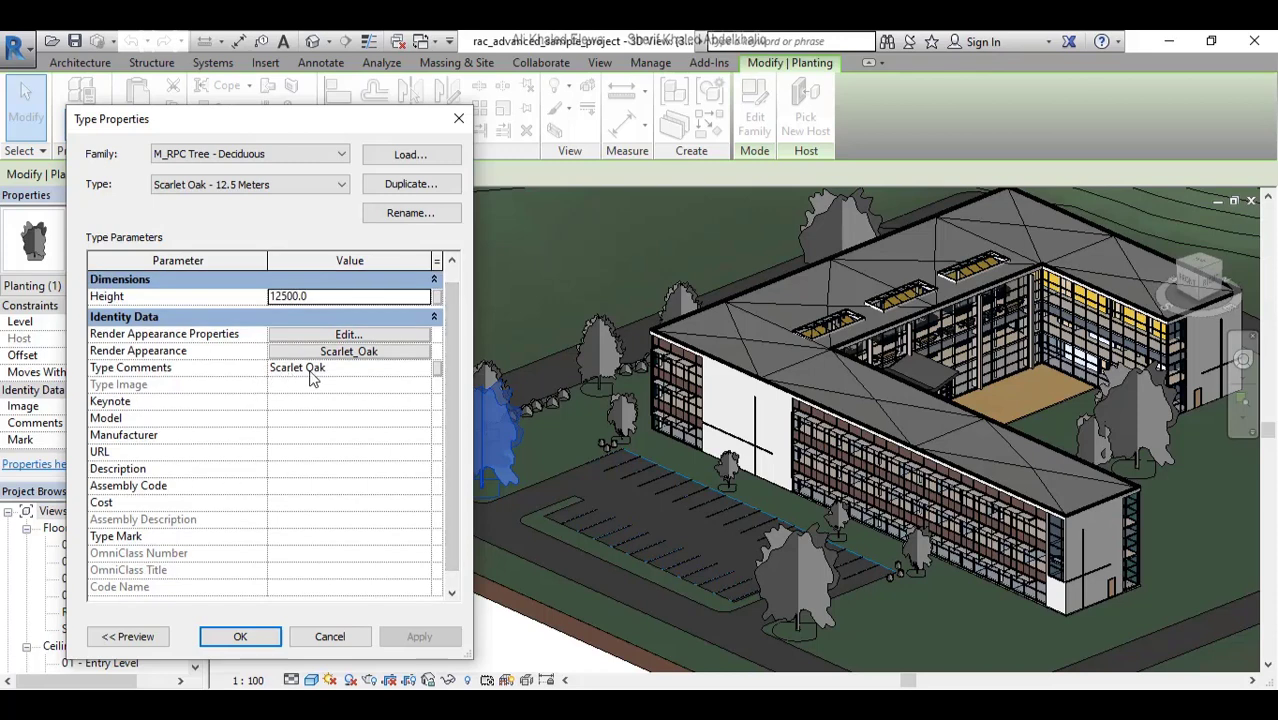
# Close the tree's Type Properties unchanged and orbit the model to face the courtyard
pyautogui.click(458, 118)
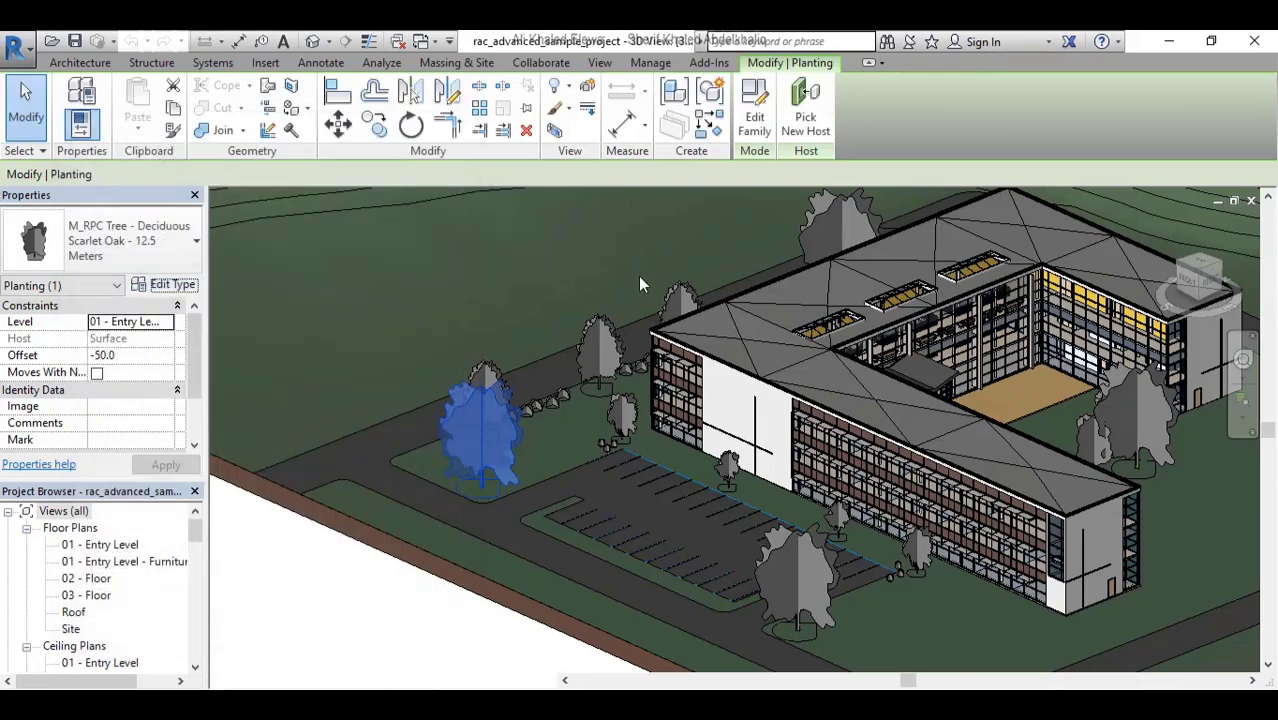
pyautogui.keyDown('shift'); pyautogui.moveTo(638, 276); pyautogui.dragTo(701, 356, button='middle'); pyautogui.keyUp('shift')
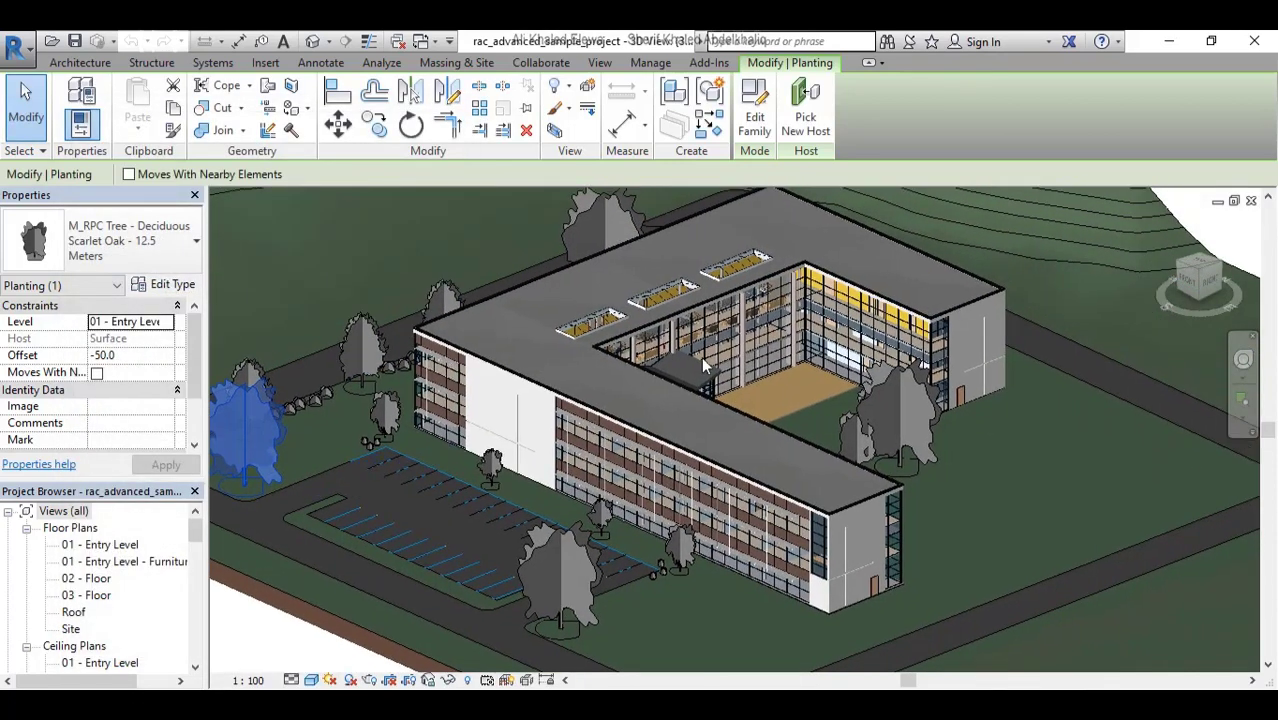
pyautogui.scroll(2, 701, 356)
pyautogui.scroll(2, 820, 380)
pyautogui.scroll(1, 940, 400)
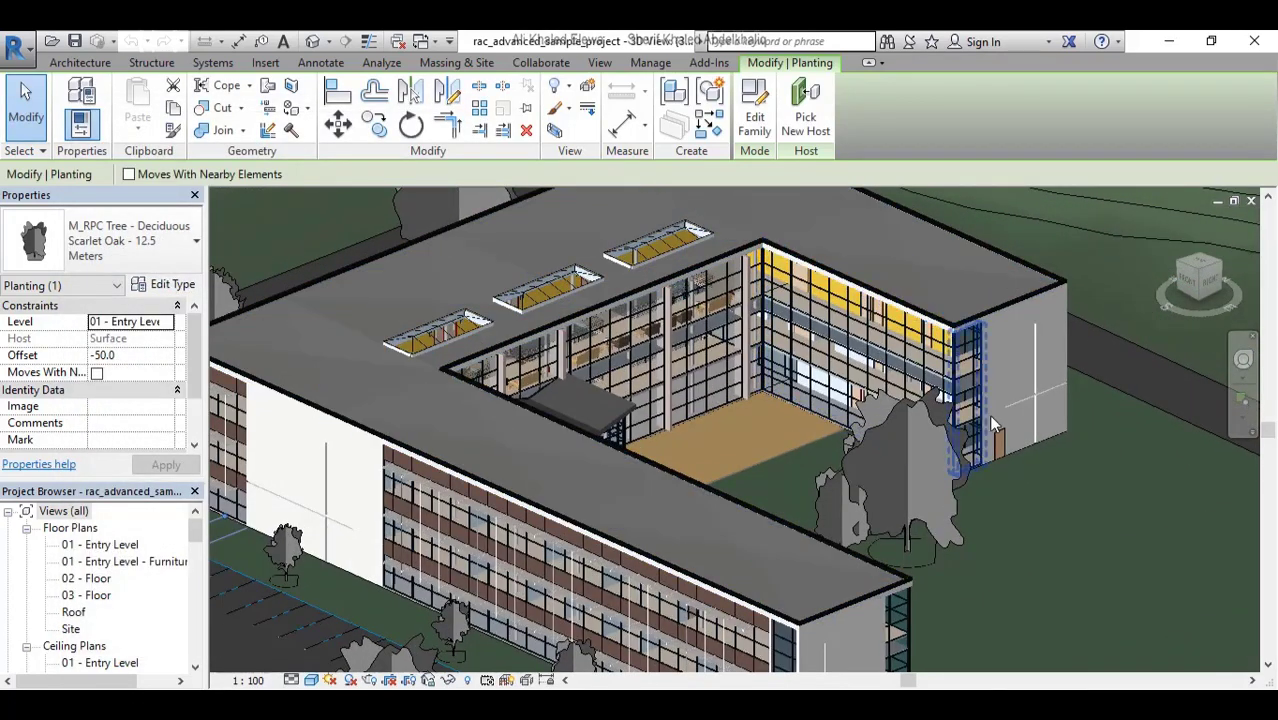
# Zoom into the courtyard corner and select the M_Single-Flush 0915 x 2134mm door in the end wall
pyautogui.scroll(-2, 988, 414)
pyautogui.scroll(-1, 712, 385)
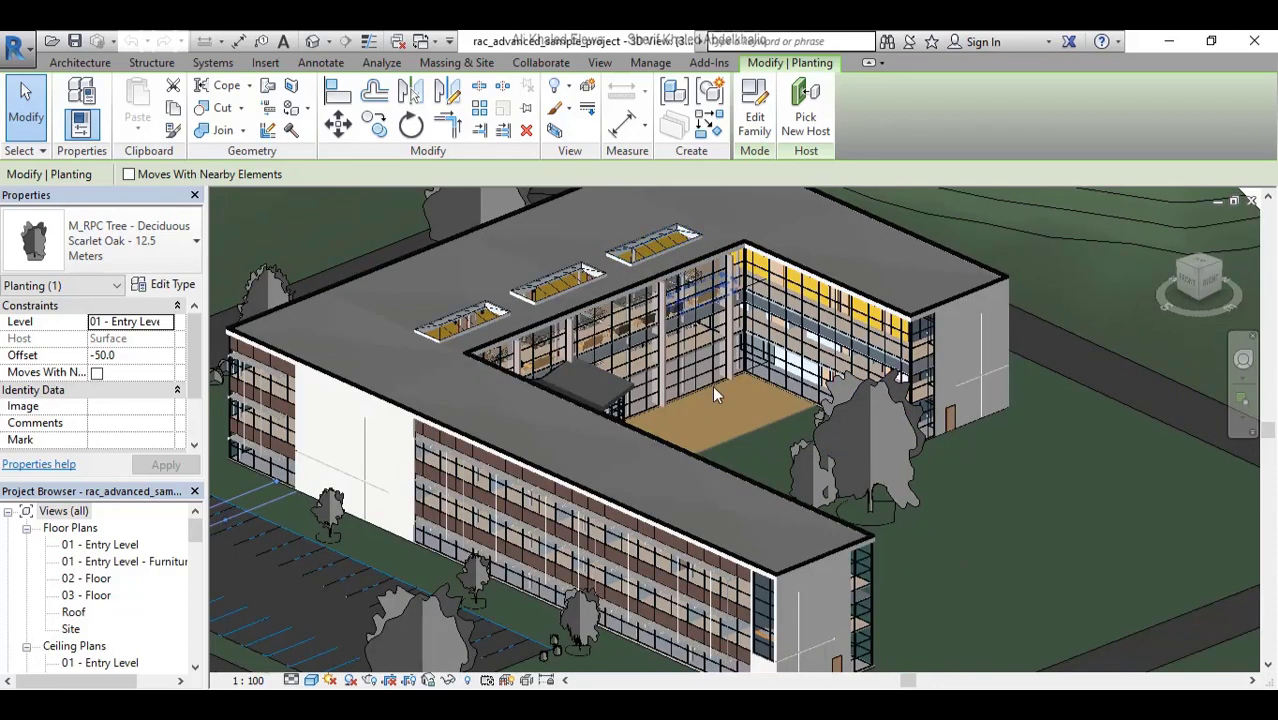
pyautogui.scroll(2, 760, 400)
pyautogui.scroll(1, 793, 406)
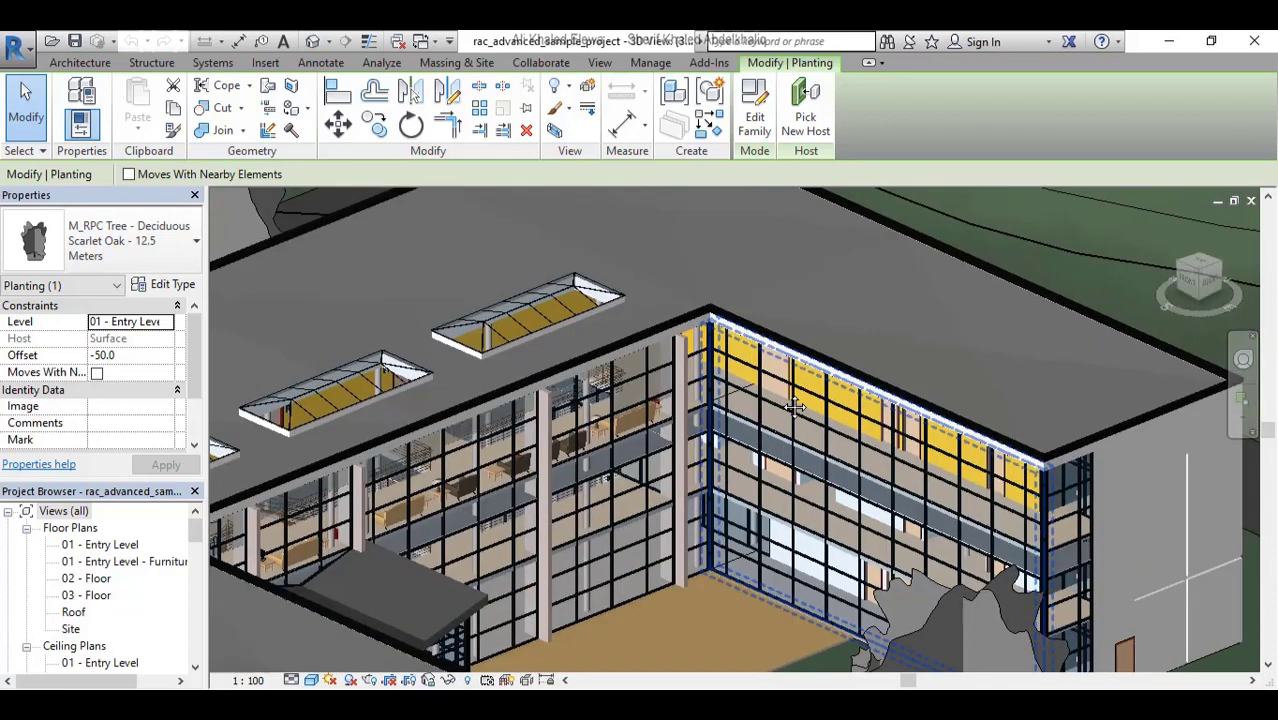
pyautogui.scroll(-1, 793, 406)
pyautogui.scroll(1, 1052, 517)
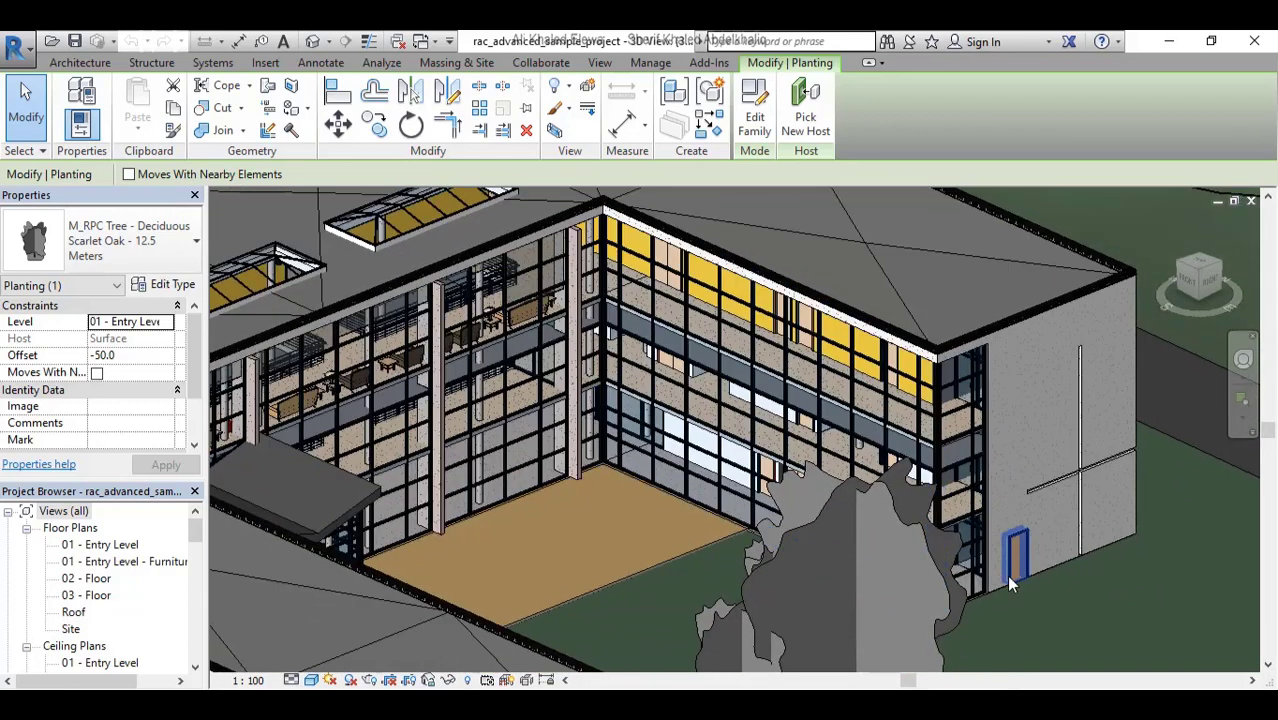
pyautogui.click(1010, 580)
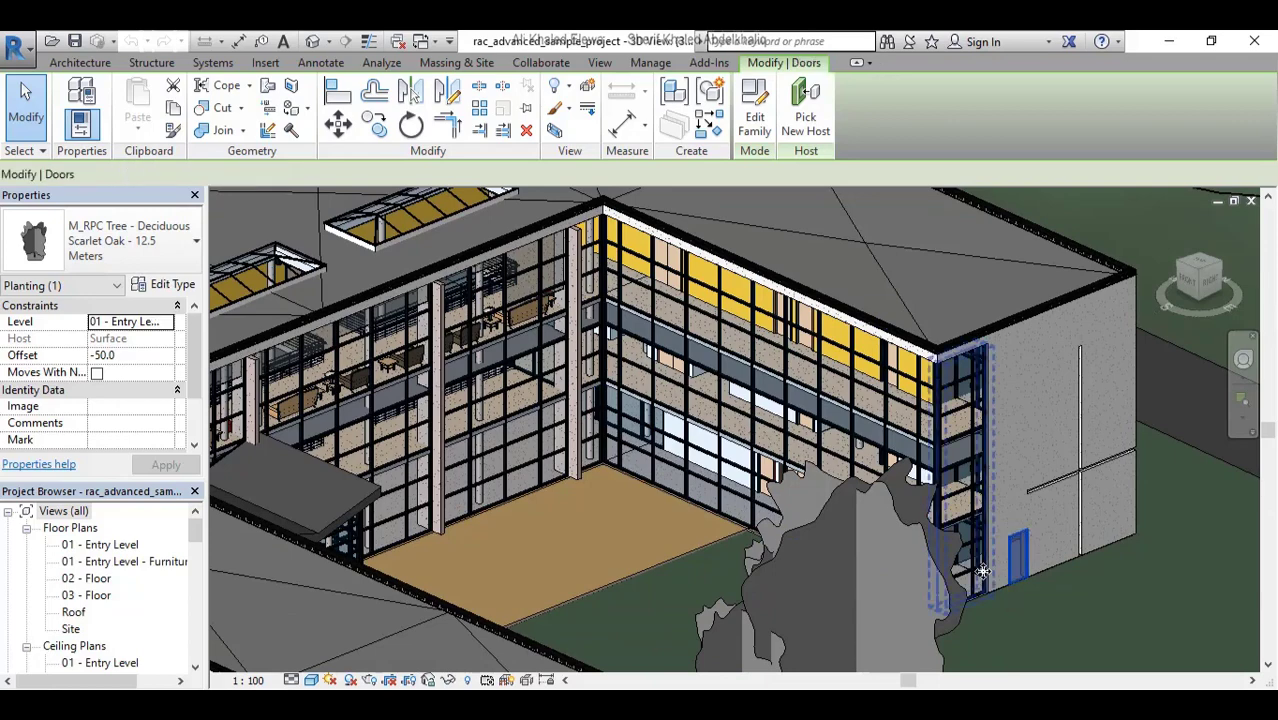
# Review the M_Single-Flush 0915 x 2134mm door's type parameters, from dimensions to identity data, then close with OK
pyautogui.click(150, 287)
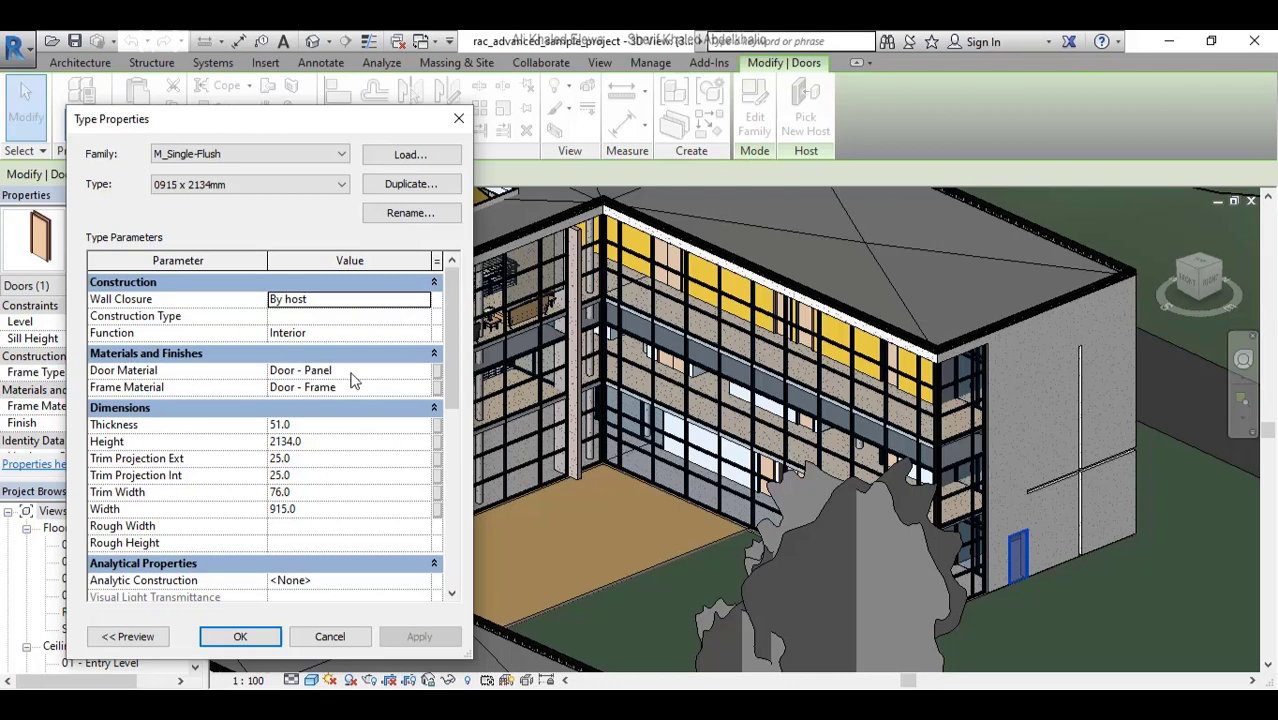
pyautogui.scroll(-1, 352, 380)
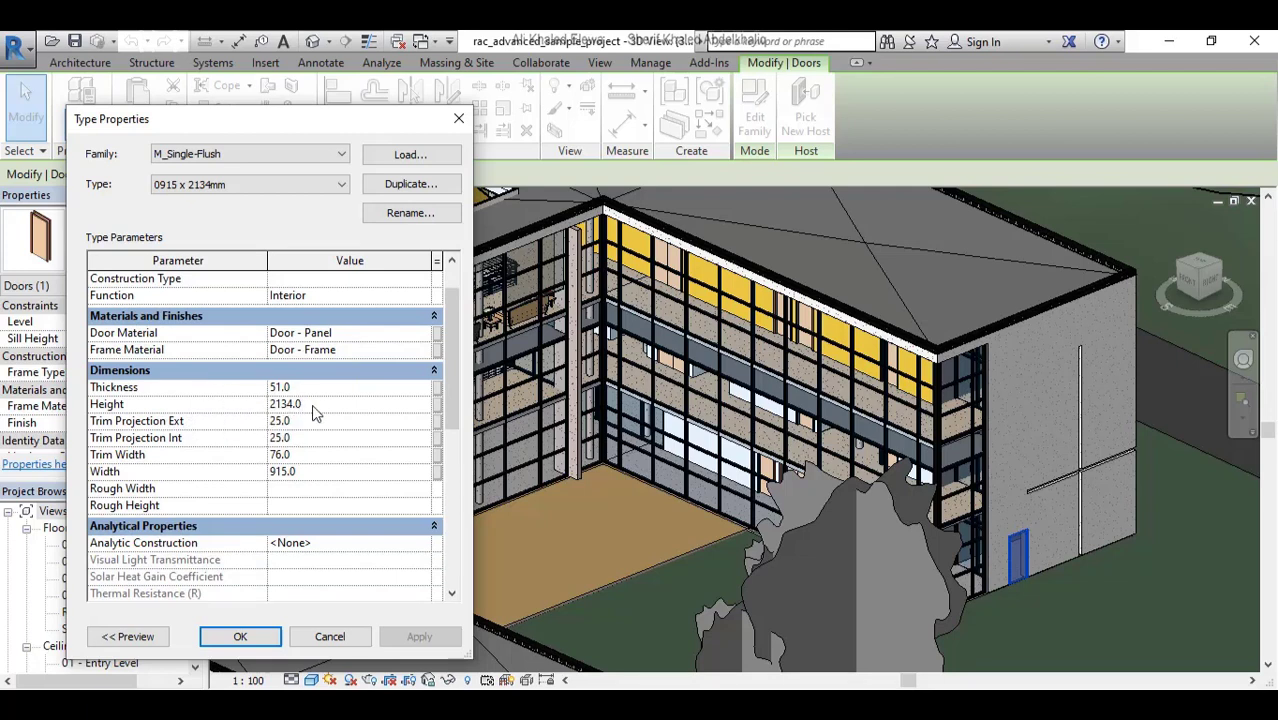
pyautogui.scroll(-1, 312, 404)
pyautogui.scroll(-1, 315, 370)
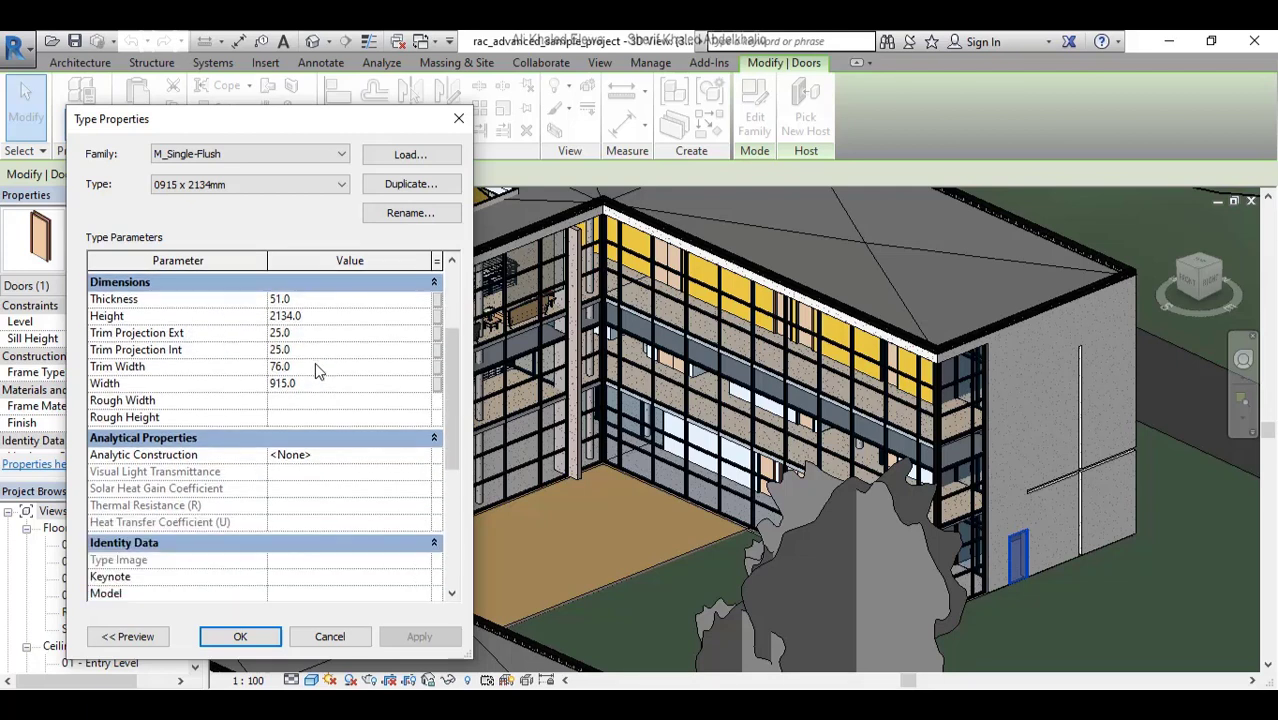
pyautogui.scroll(-1, 312, 355)
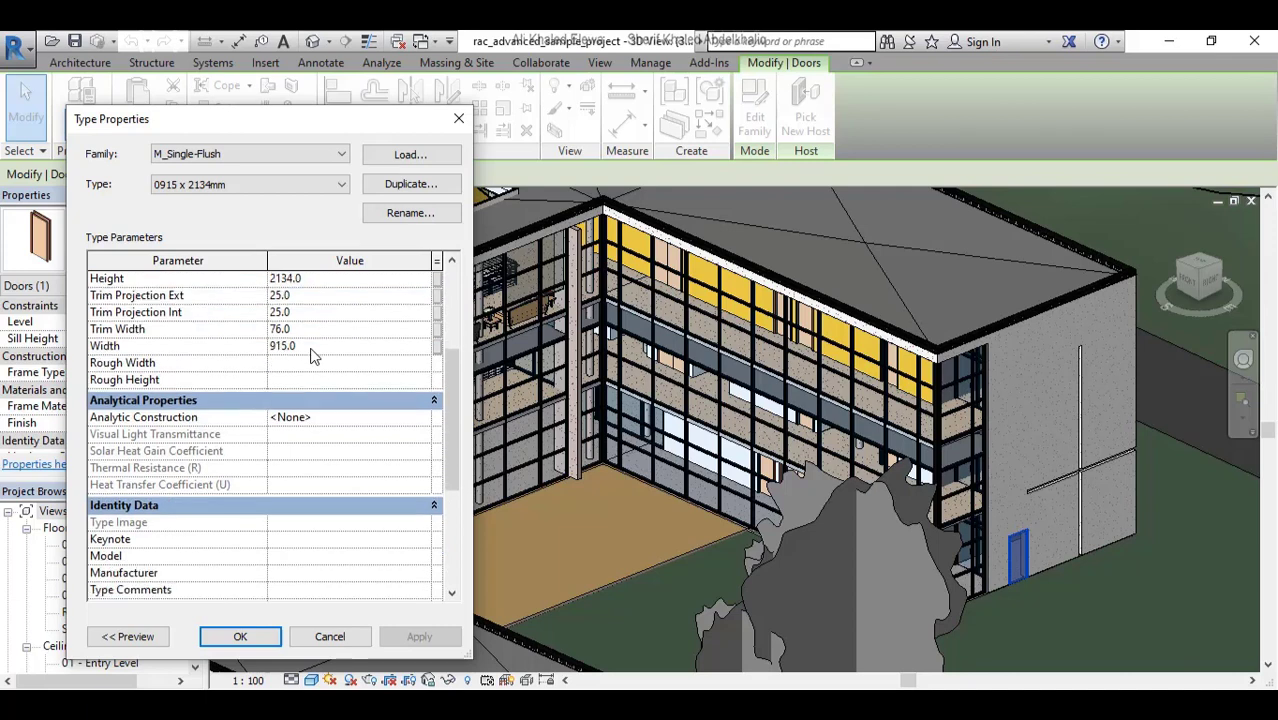
pyautogui.scroll(-3, 312, 355)
pyautogui.scroll(-1, 312, 355)
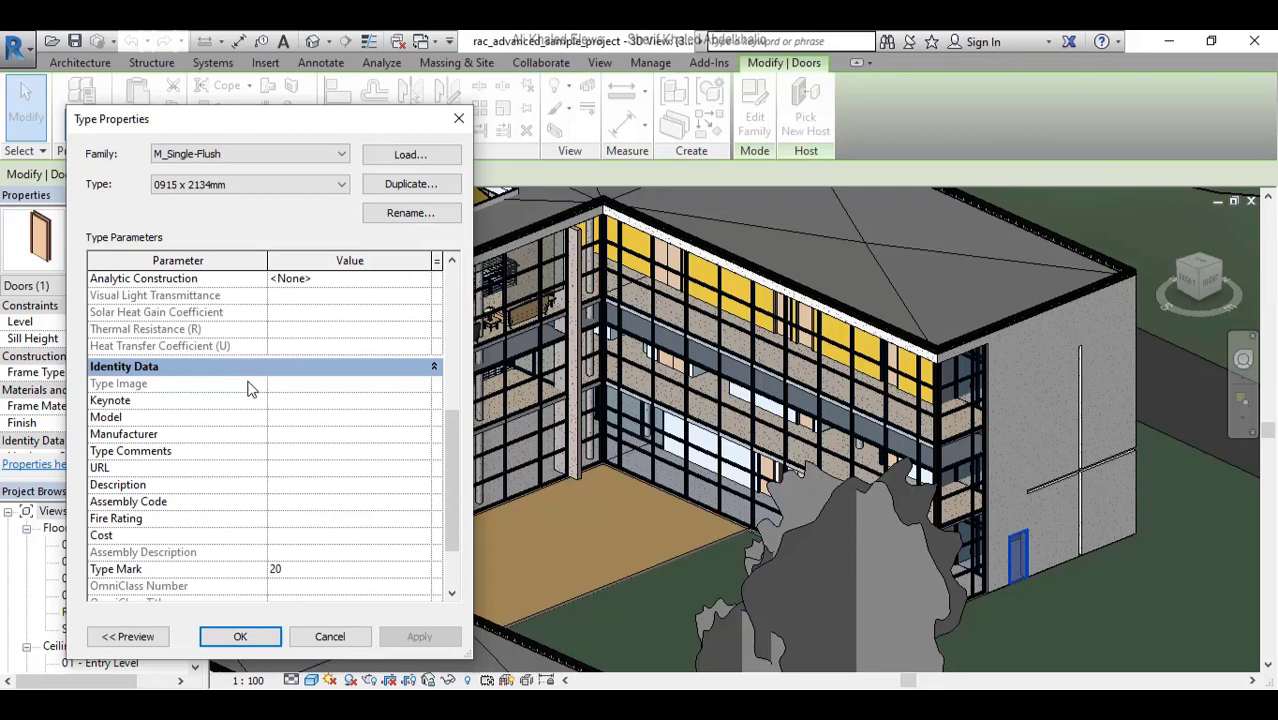
pyautogui.scroll(-1, 250, 388)
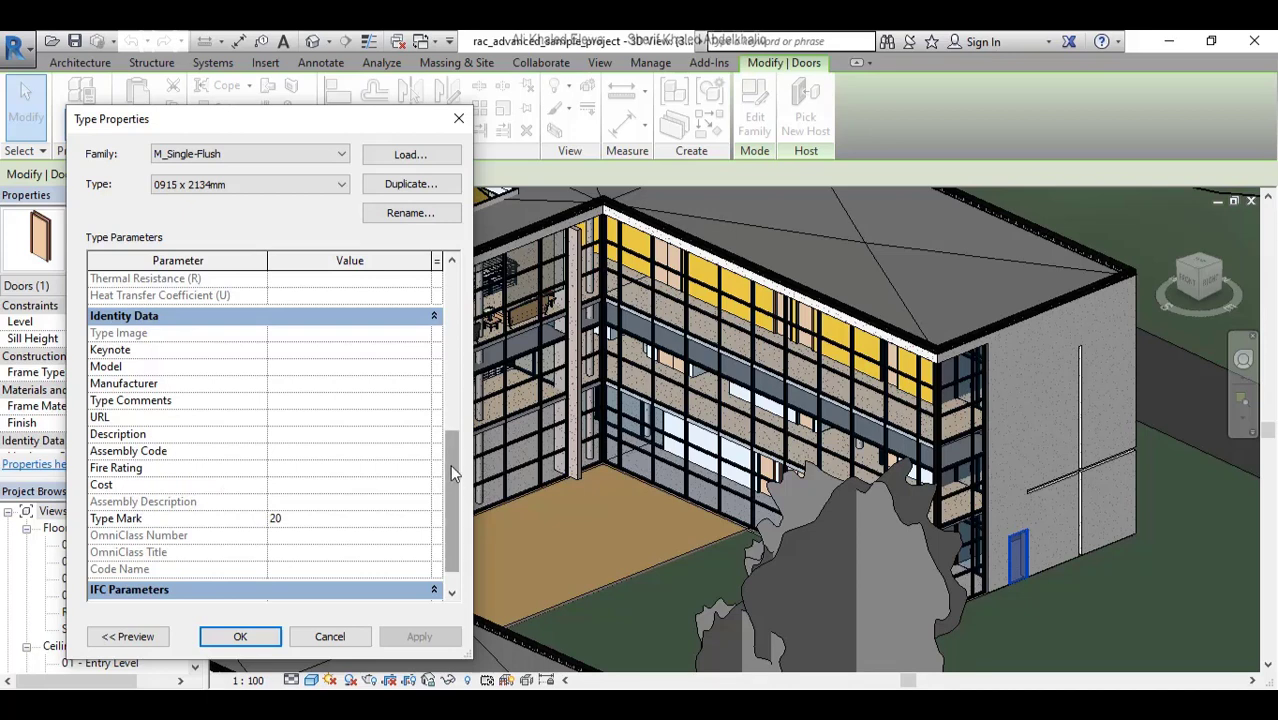
pyautogui.moveTo(452, 472); pyautogui.dragTo(452, 302)
pyautogui.click(458, 118)
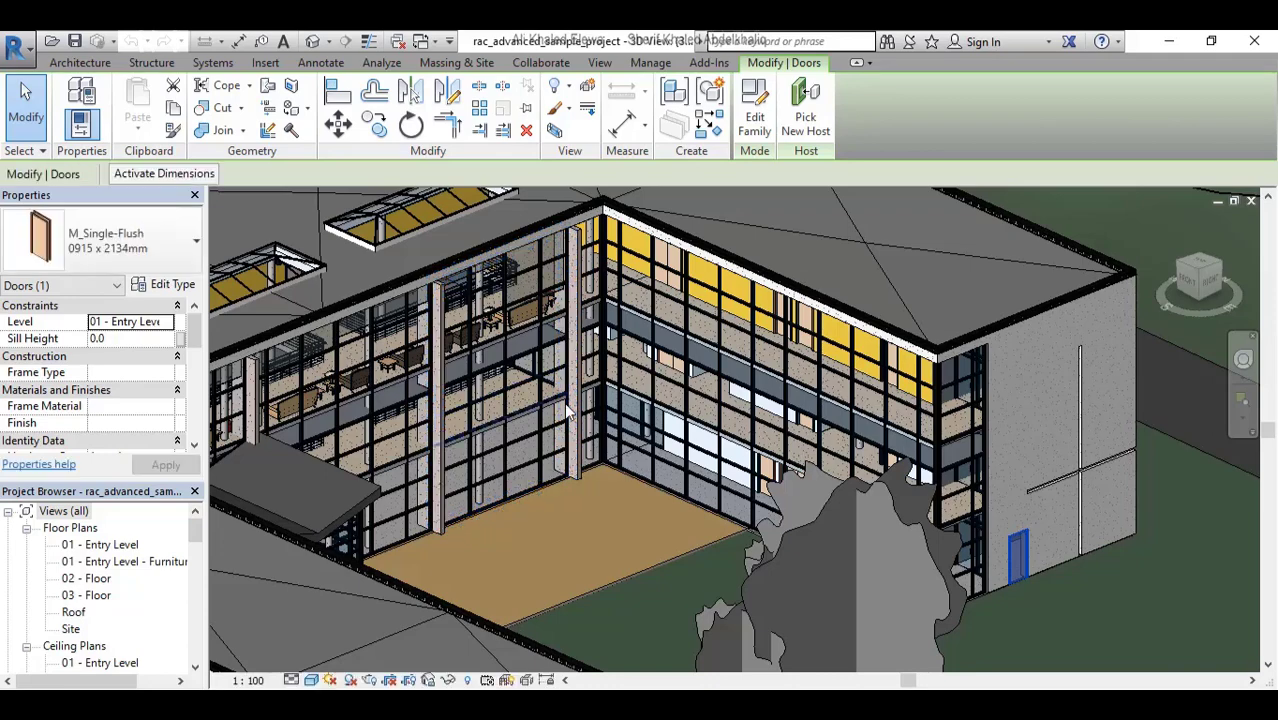
# Zoom to the curtain wall, select the 24" x 24" x 30" Table-Night Stand, and show its Type Properties
pyautogui.scroll(-2, 564, 402)
pyautogui.scroll(-1, 564, 402)
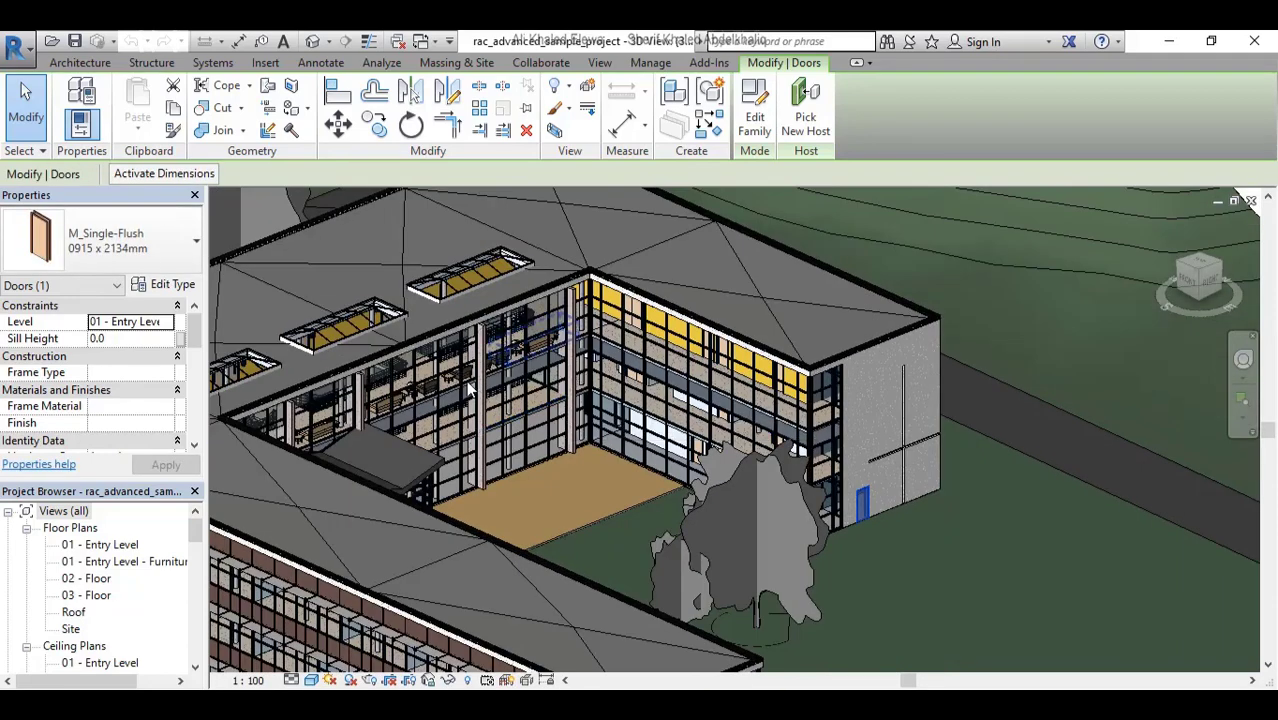
pyautogui.scroll(2, 466, 380)
pyautogui.scroll(2, 441, 390)
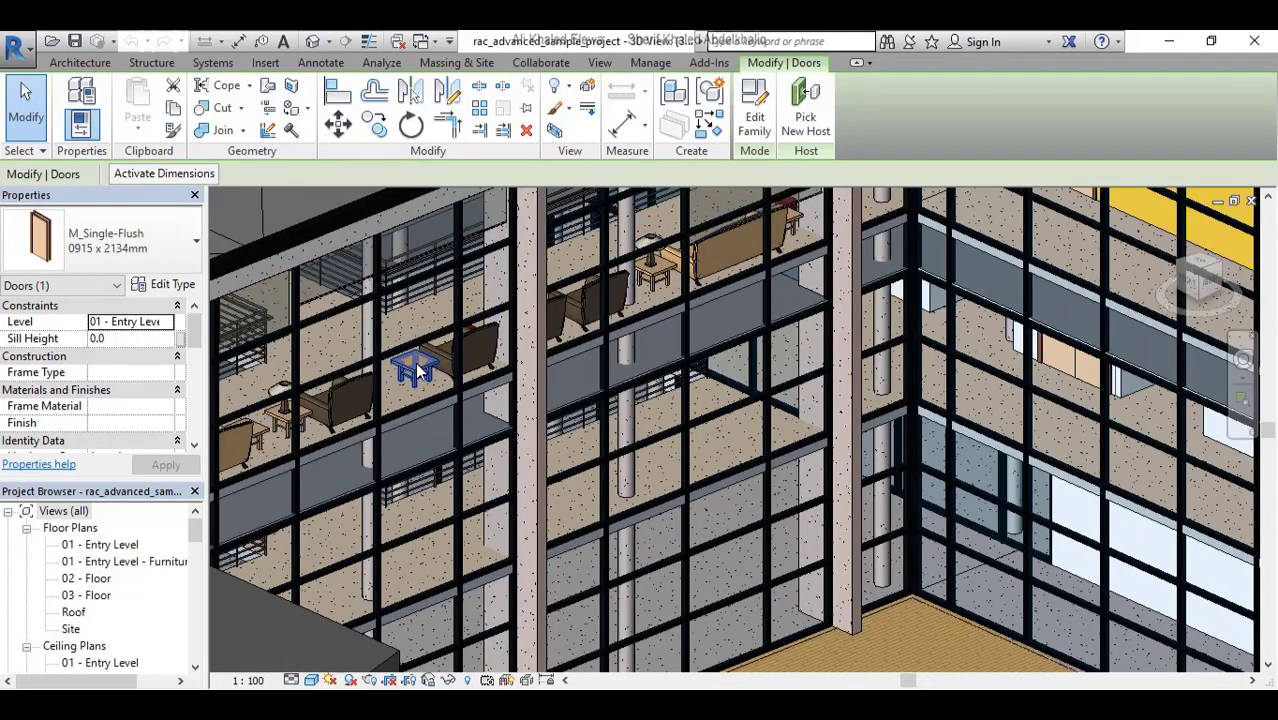
pyautogui.click(420, 369)
pyautogui.keyDown('shift'); pyautogui.moveTo(420, 369); pyautogui.dragTo(393, 366, button='middle'); pyautogui.keyUp('shift')
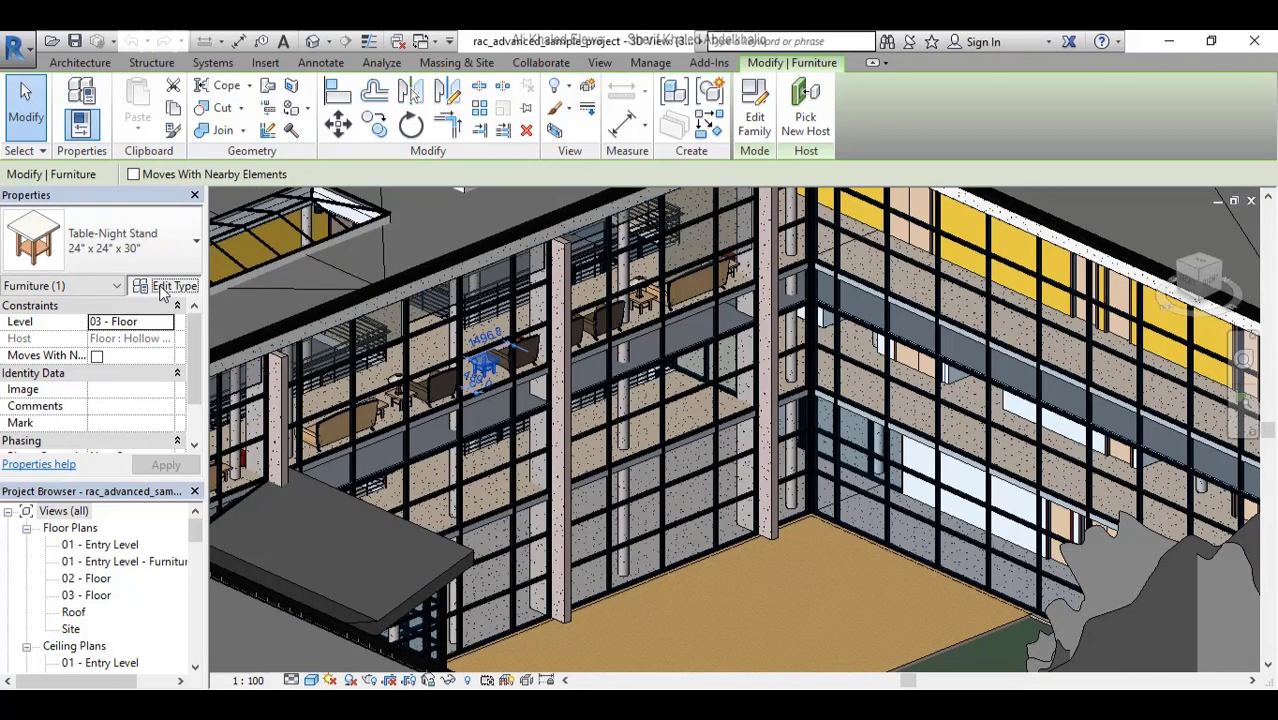
pyautogui.click(163, 288)
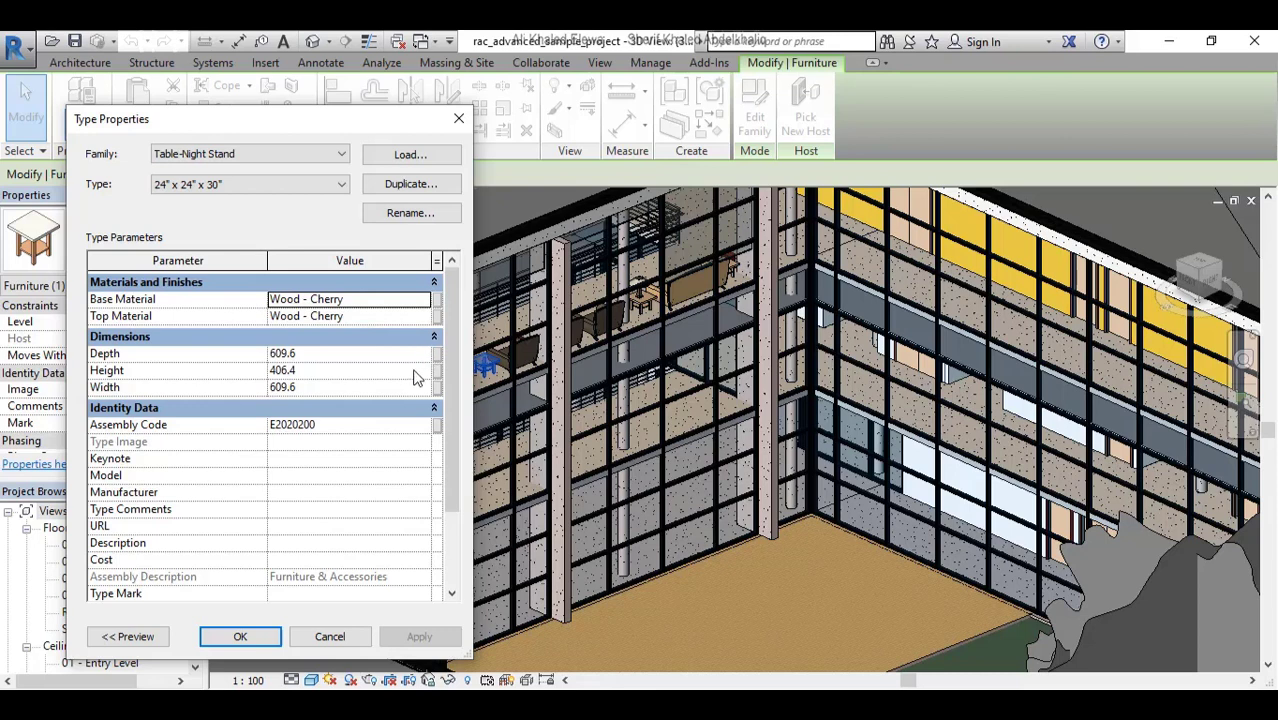
# Scroll to the bottom of the night stand's type parameters and close the dialog with OK
pyautogui.moveTo(448, 335); pyautogui.dragTo(449, 444)
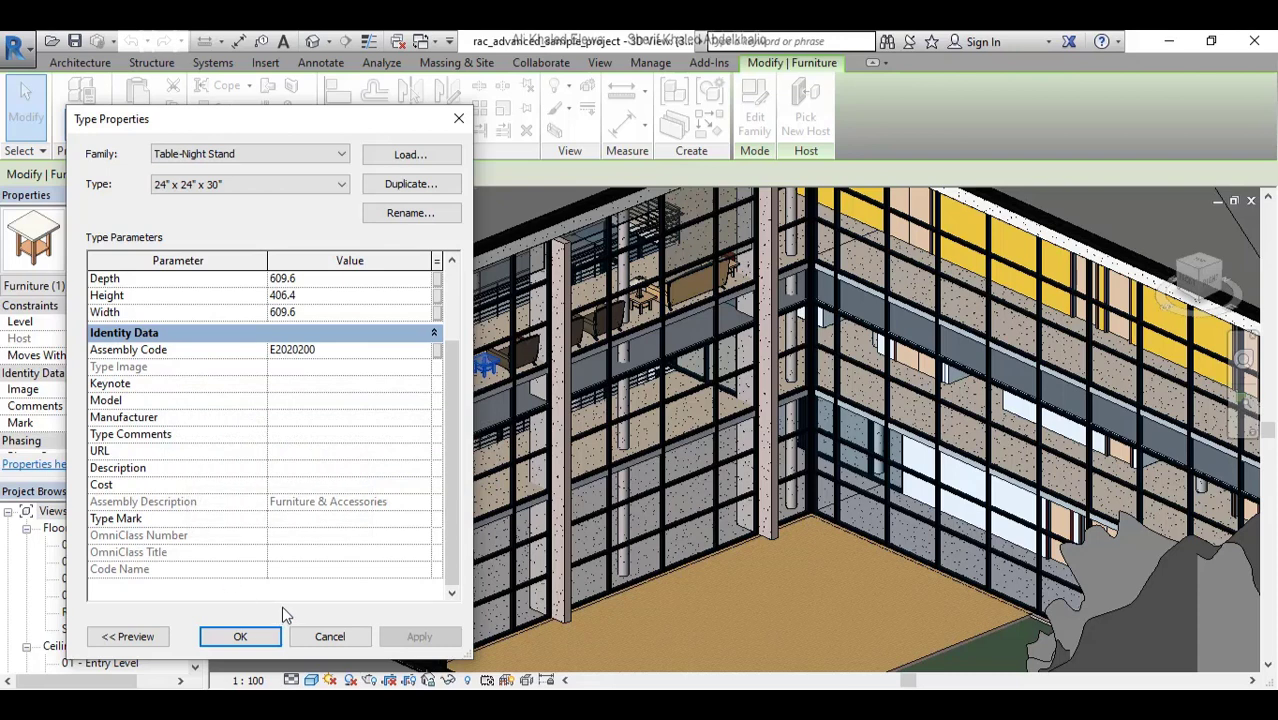
pyautogui.click(240, 636)
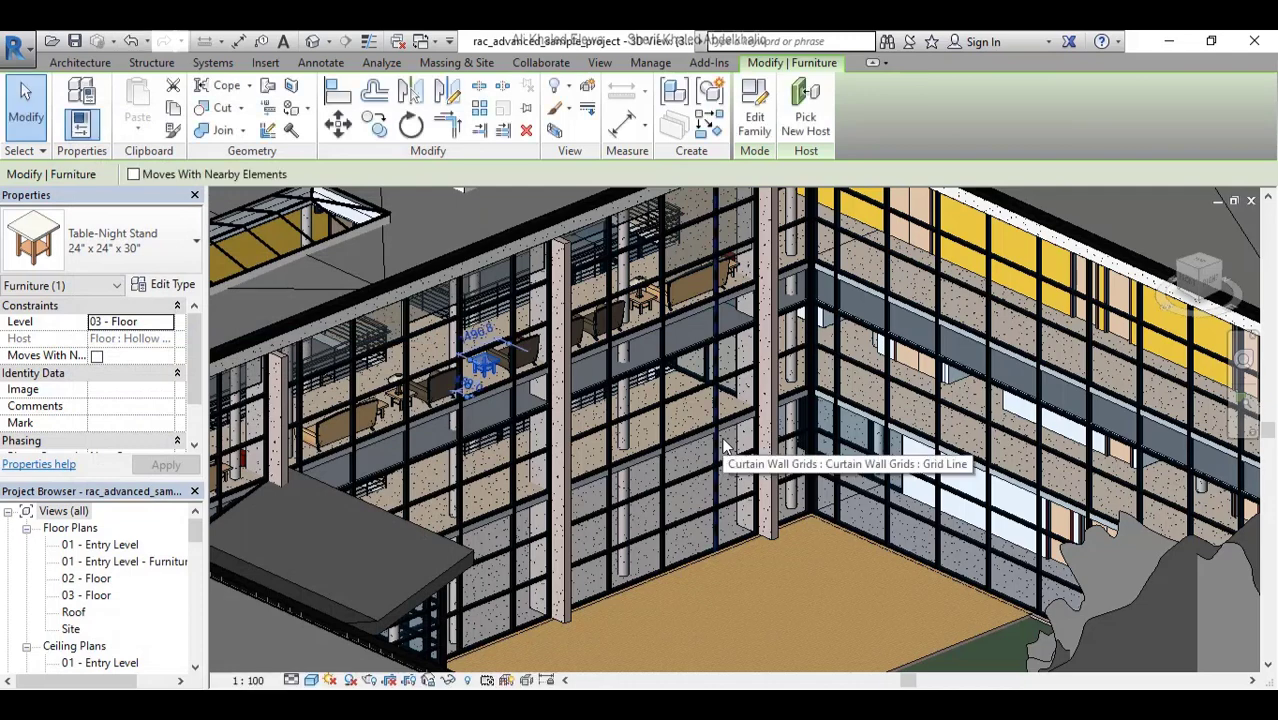
# Zoom out until the whole L-shaped building, trees, parking area and terrain fill the 3D view
pyautogui.scroll(-2, 720, 464)
pyautogui.scroll(-2, 722, 472)
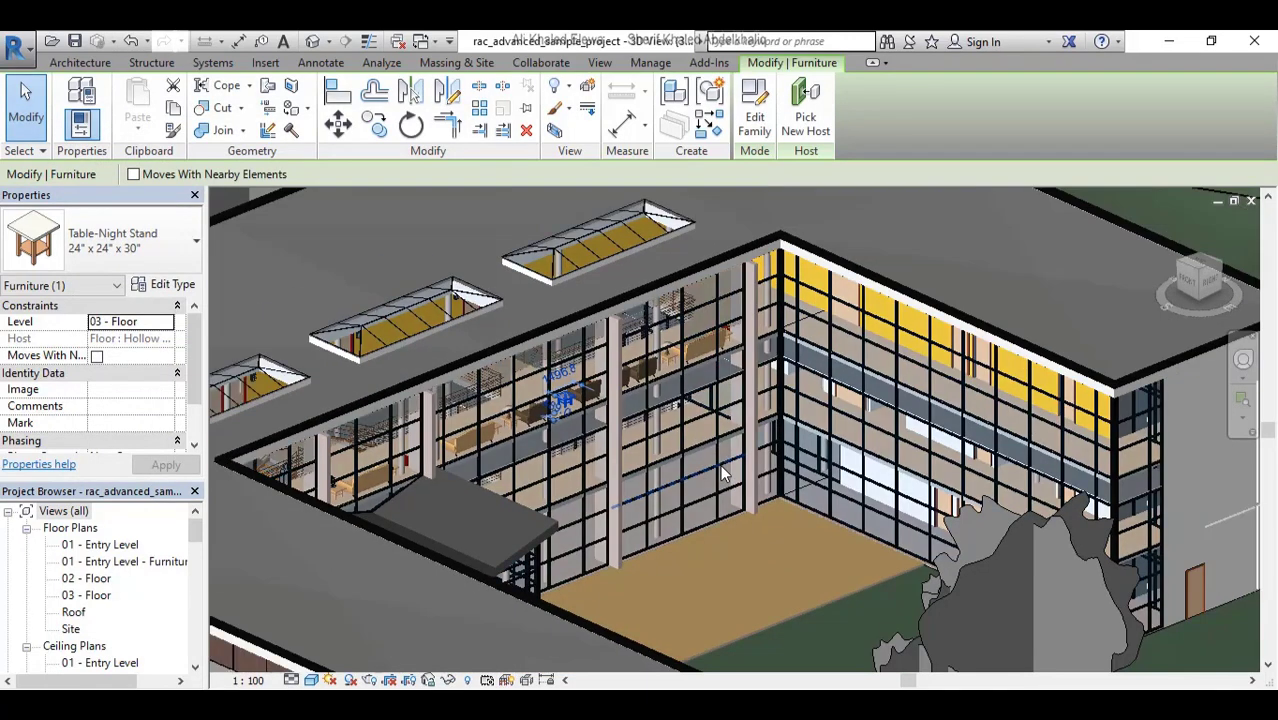
pyautogui.scroll(-2, 733, 478)
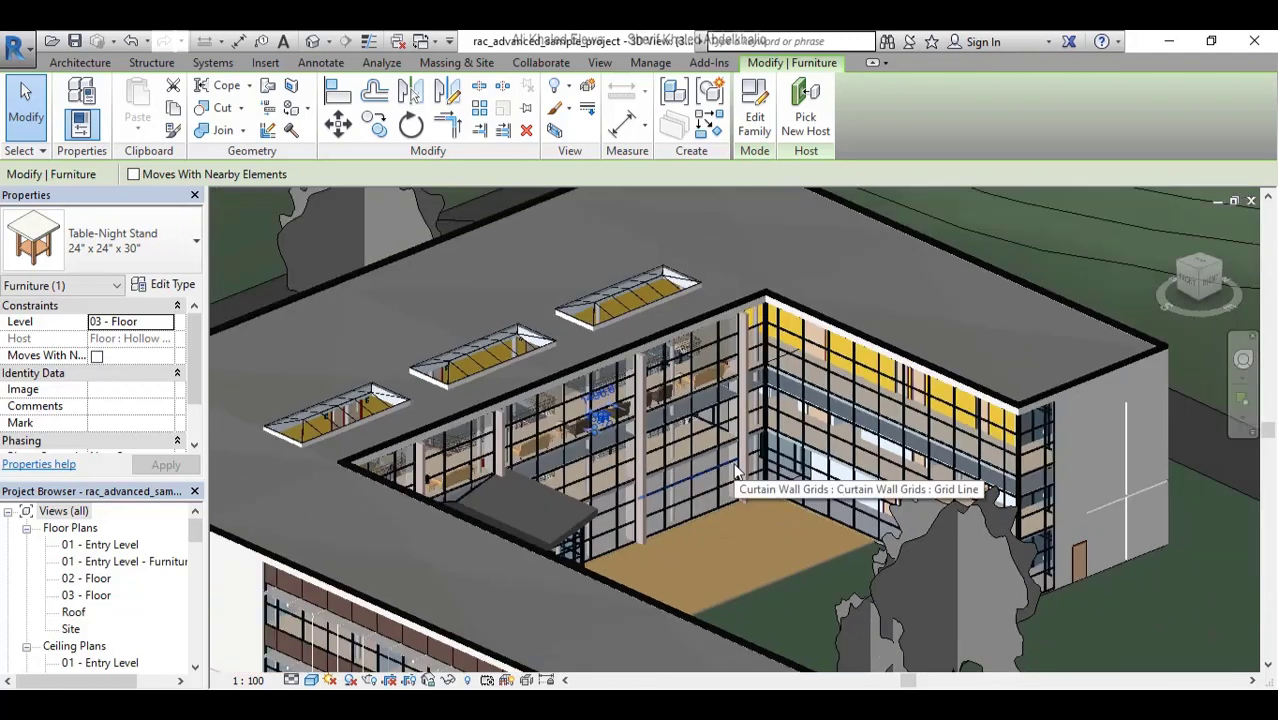
pyautogui.scroll(-2, 734, 470)
pyautogui.scroll(-2, 736, 470)
pyautogui.scroll(-2, 734, 465)
pyautogui.scroll(-2, 733, 462)
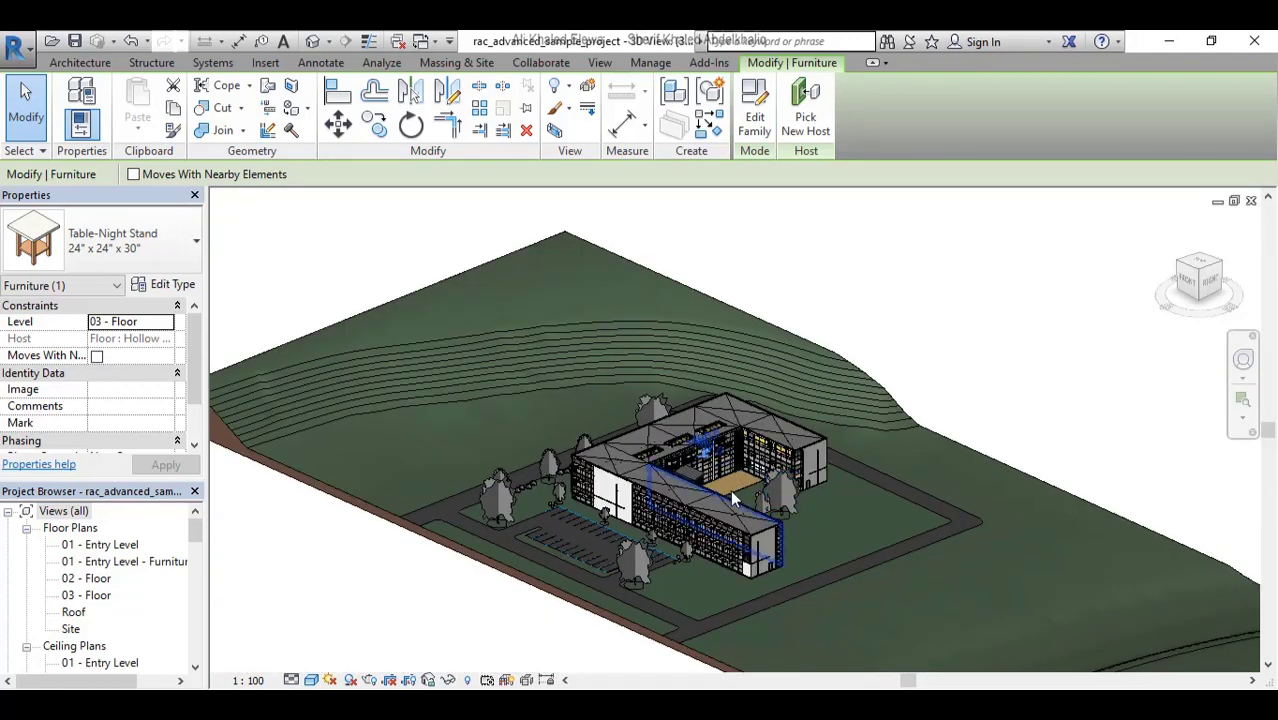
pyautogui.scroll(3, 730, 489)
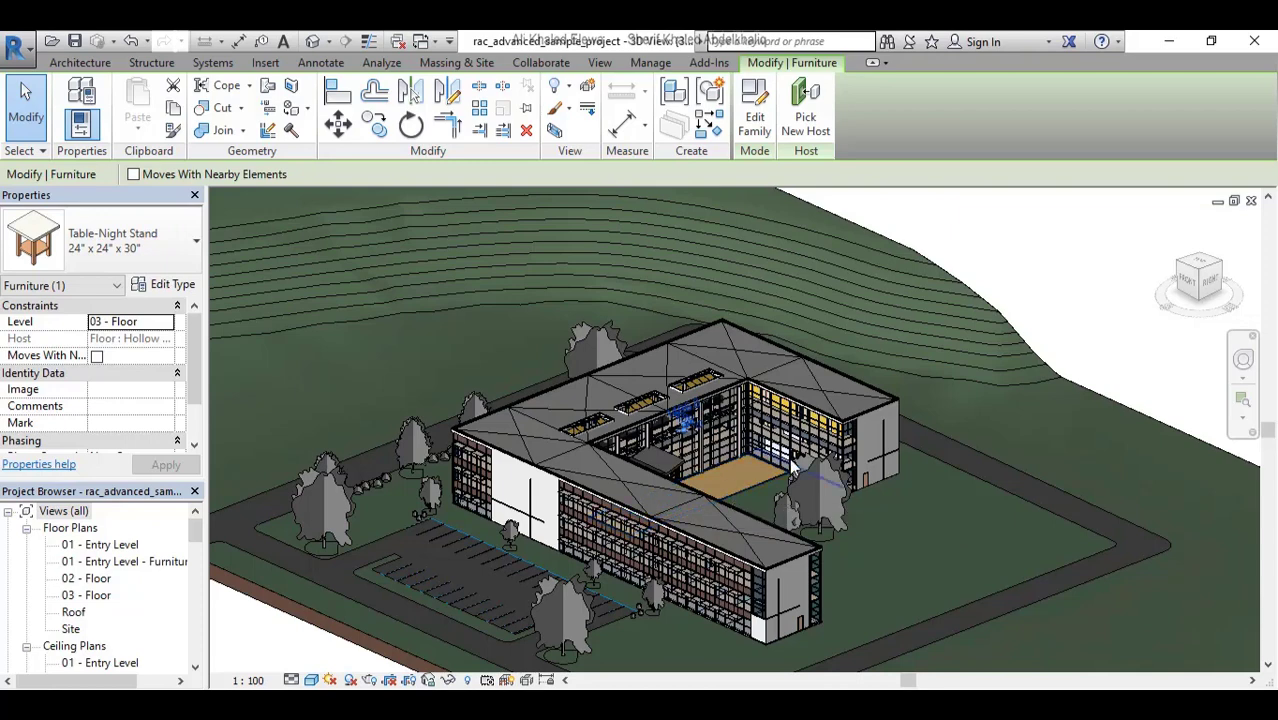
pyautogui.scroll(-3, 730, 489)
pyautogui.scroll(1, 823, 375)
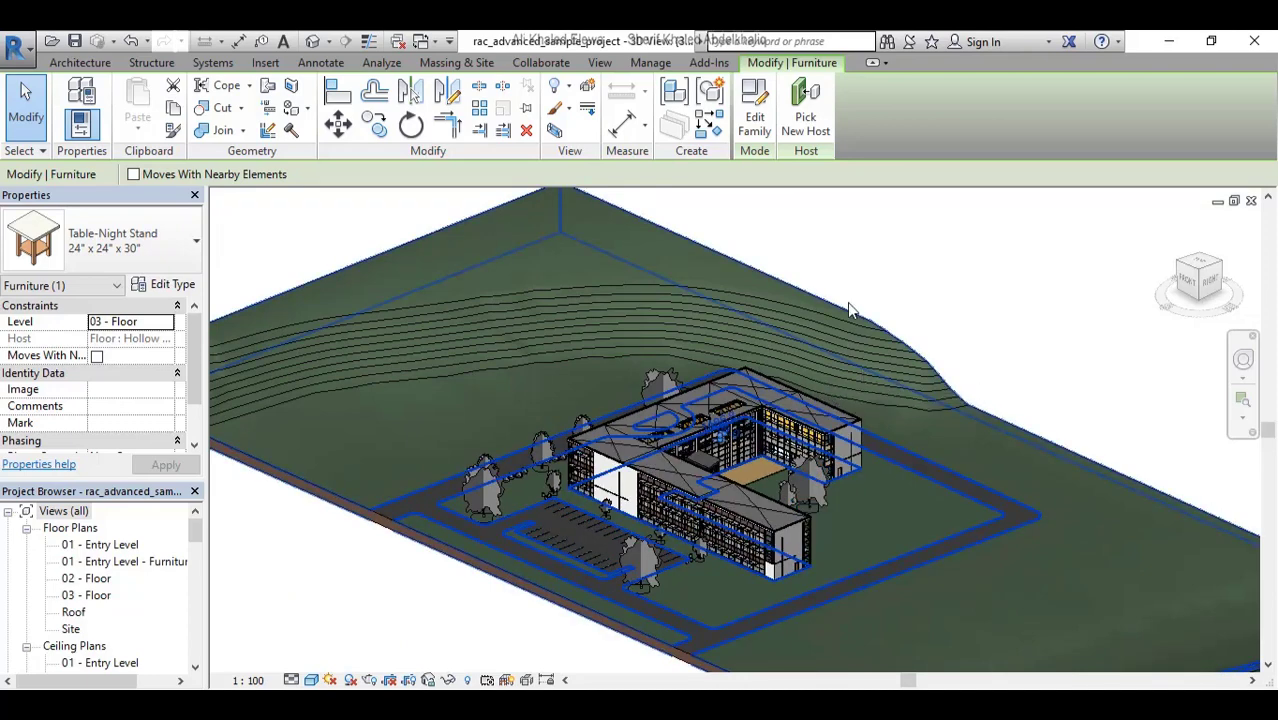
pyautogui.scroll(-1, 811, 362)
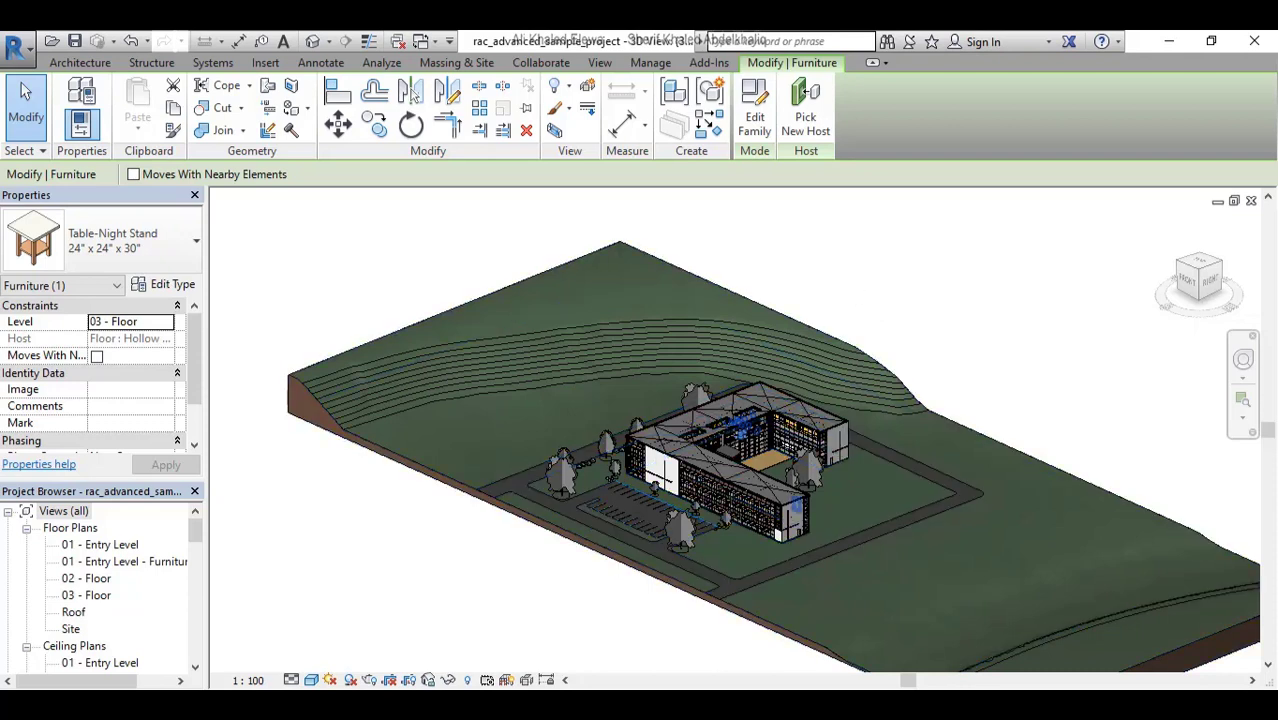
pyautogui.click(955, 590)
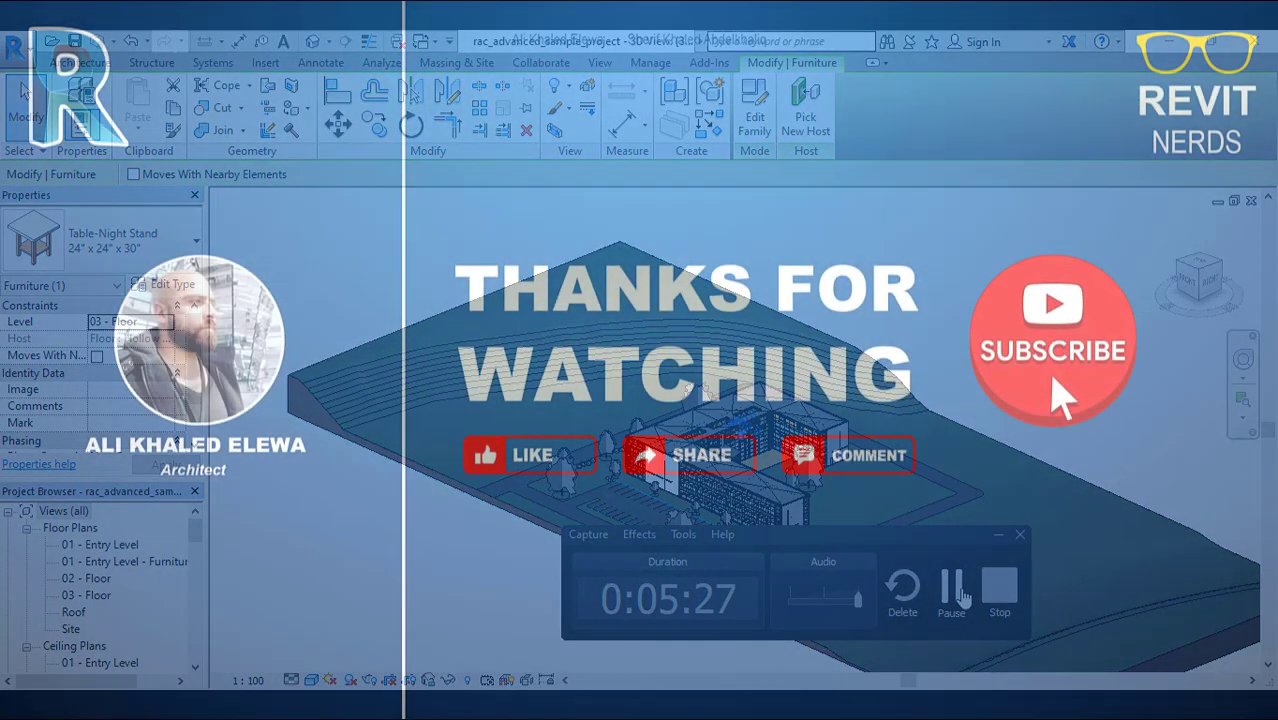